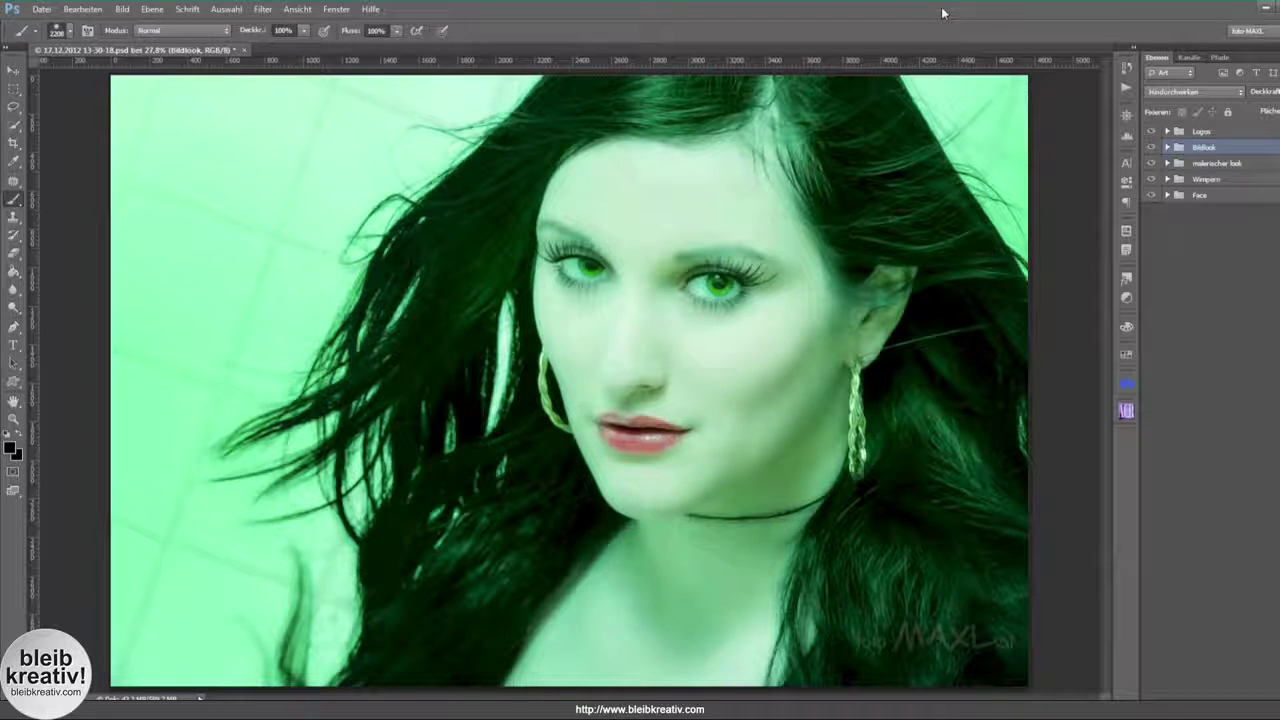
Step: Expand the Bildlook group and toggle the existing pattern fill layer's visibility to compare
left_click(1167, 148)
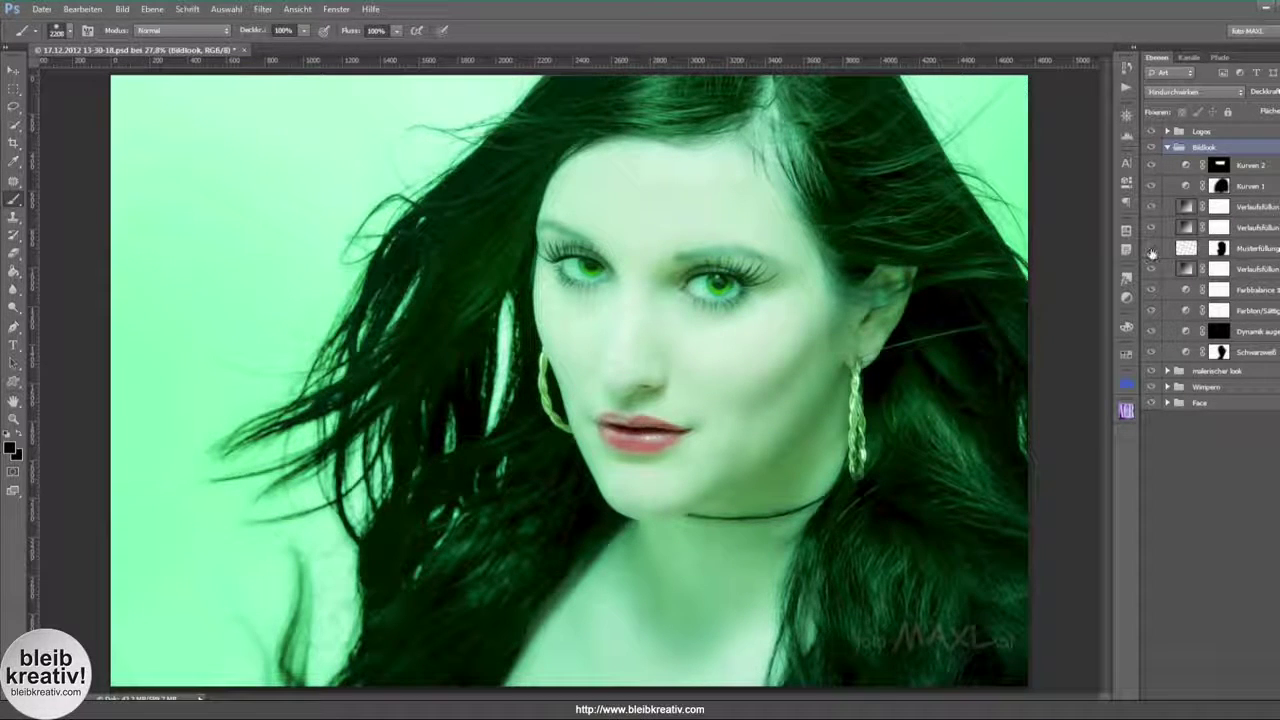
left_click(1151, 250)
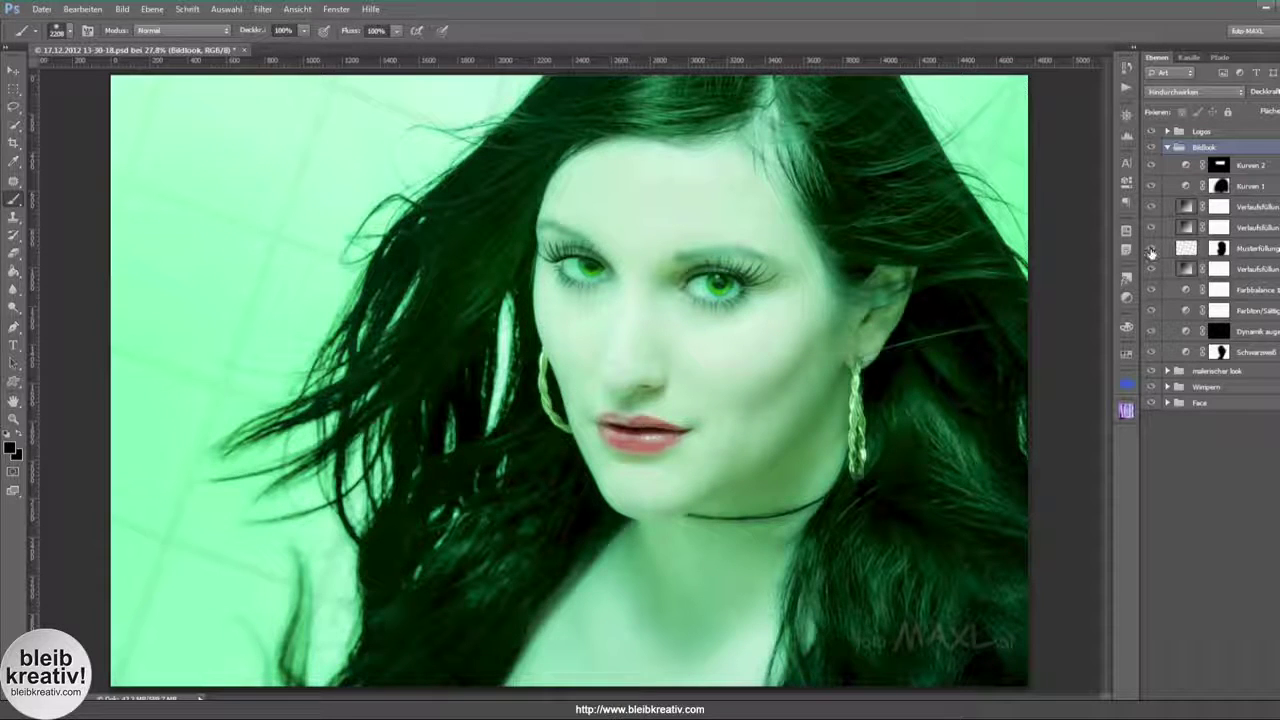
left_click(1152, 250)
left_click(1151, 250)
left_click(1166, 147)
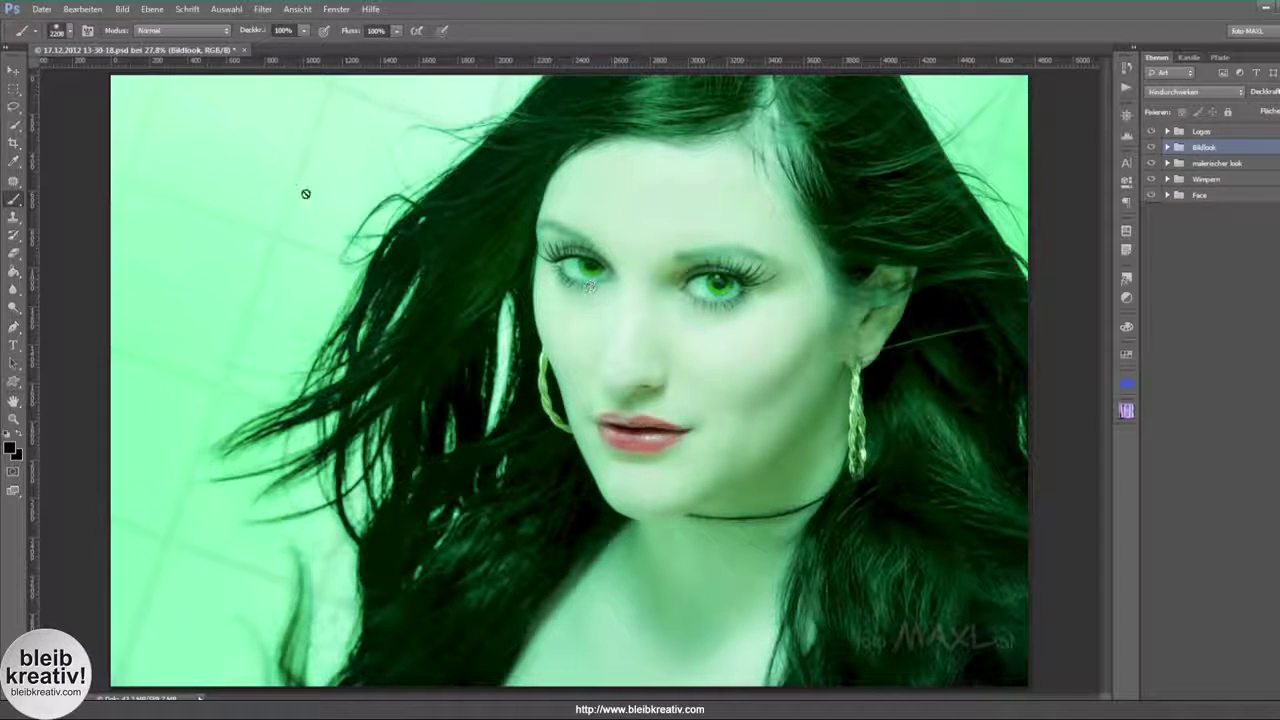
left_click(1167, 147)
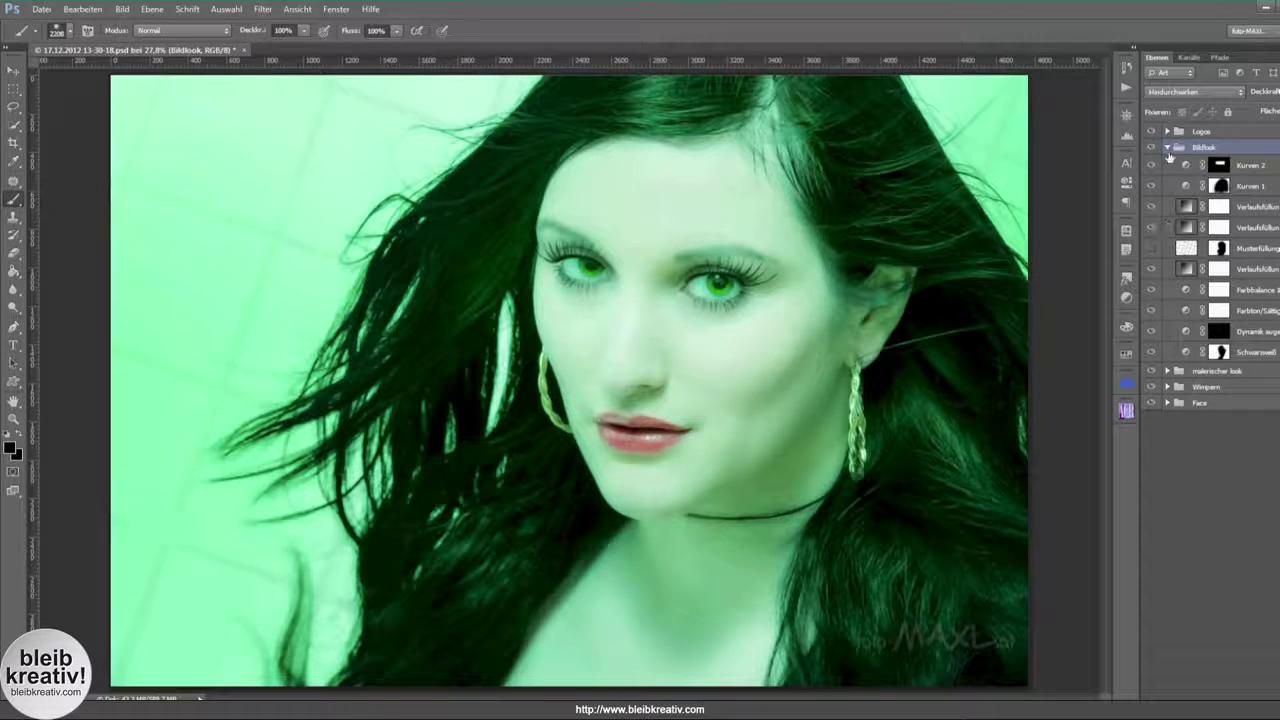
left_click(1167, 147)
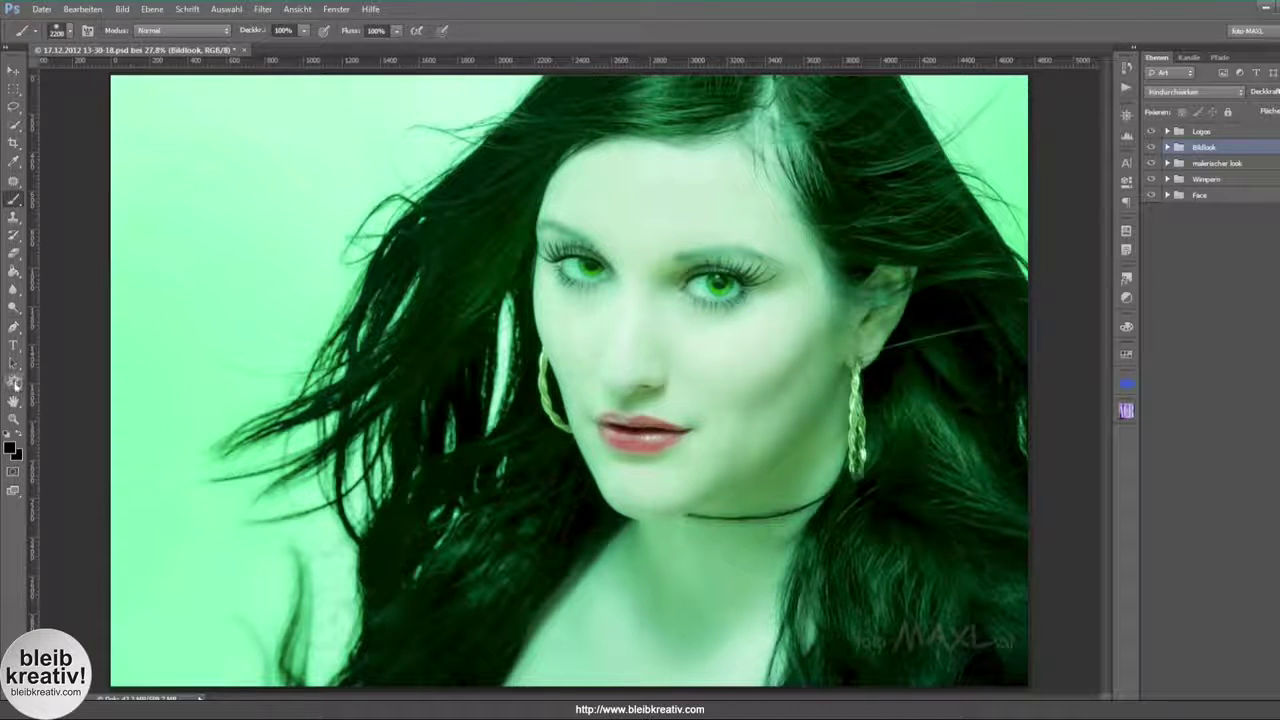
Step: Draw the preset 3×3 grid custom shape over the portrait's left background
left_click(16, 382)
right_click(17, 386)
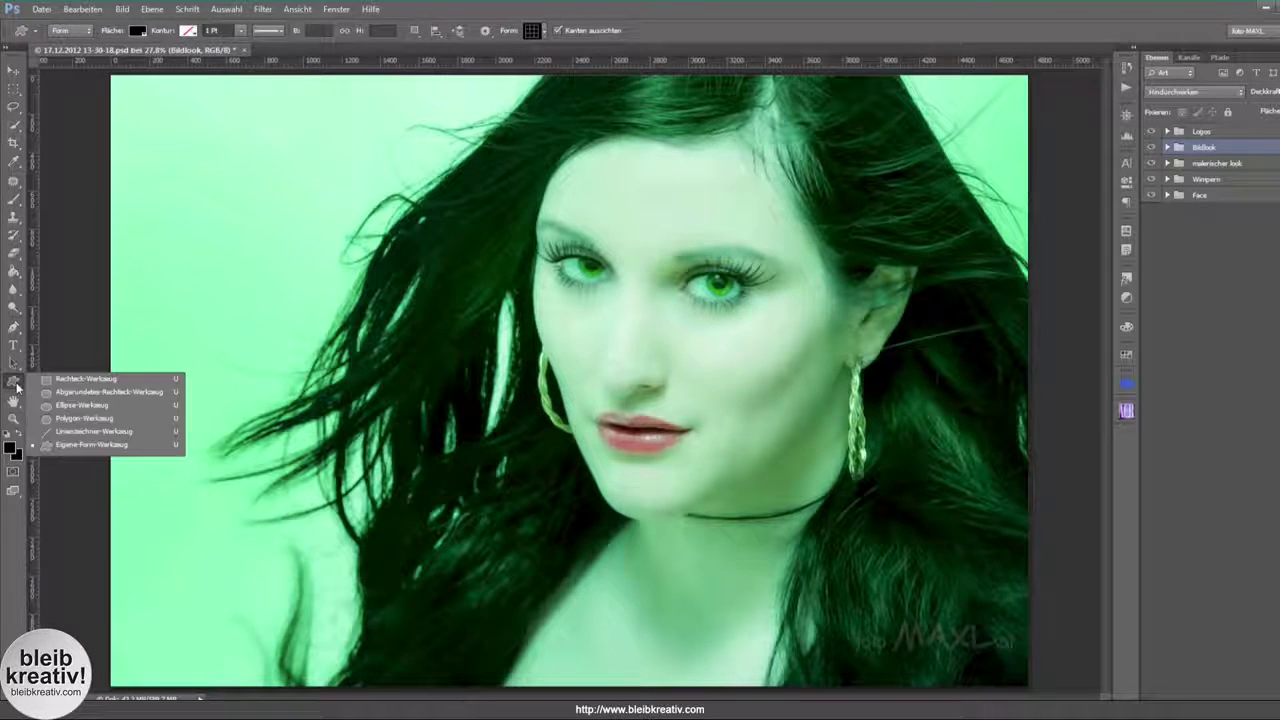
left_click(89, 446)
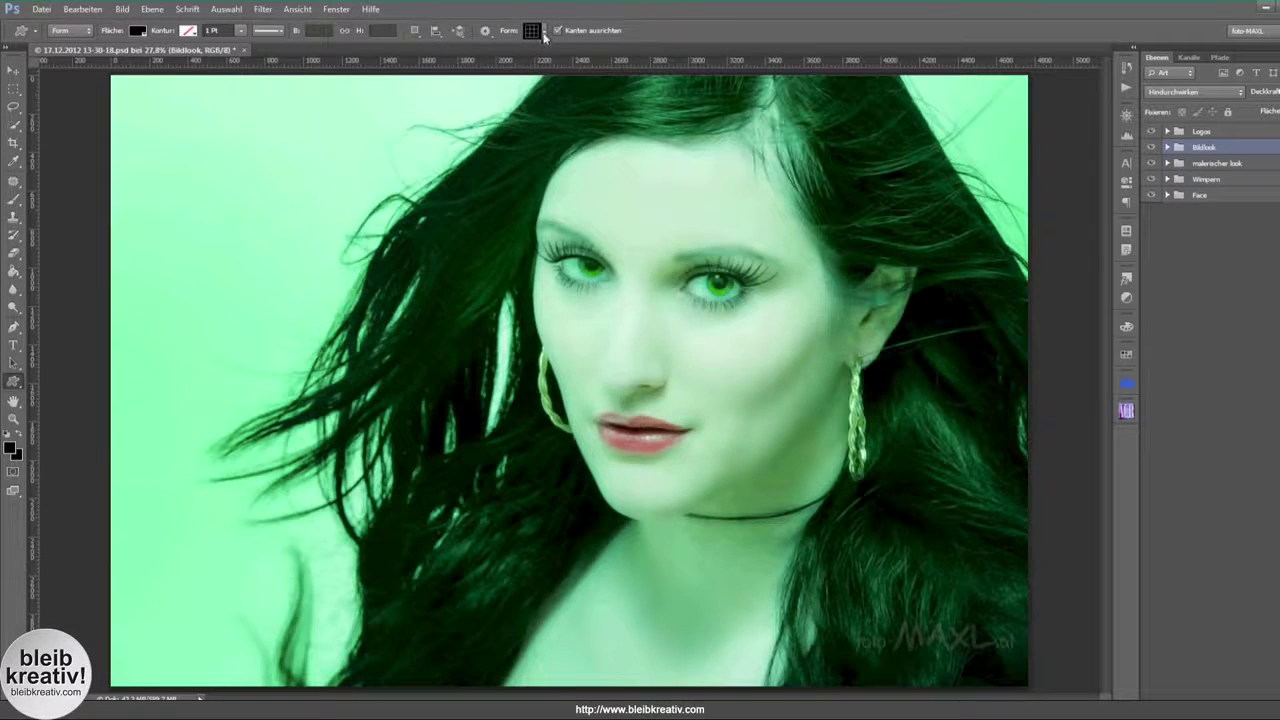
left_click(540, 31)
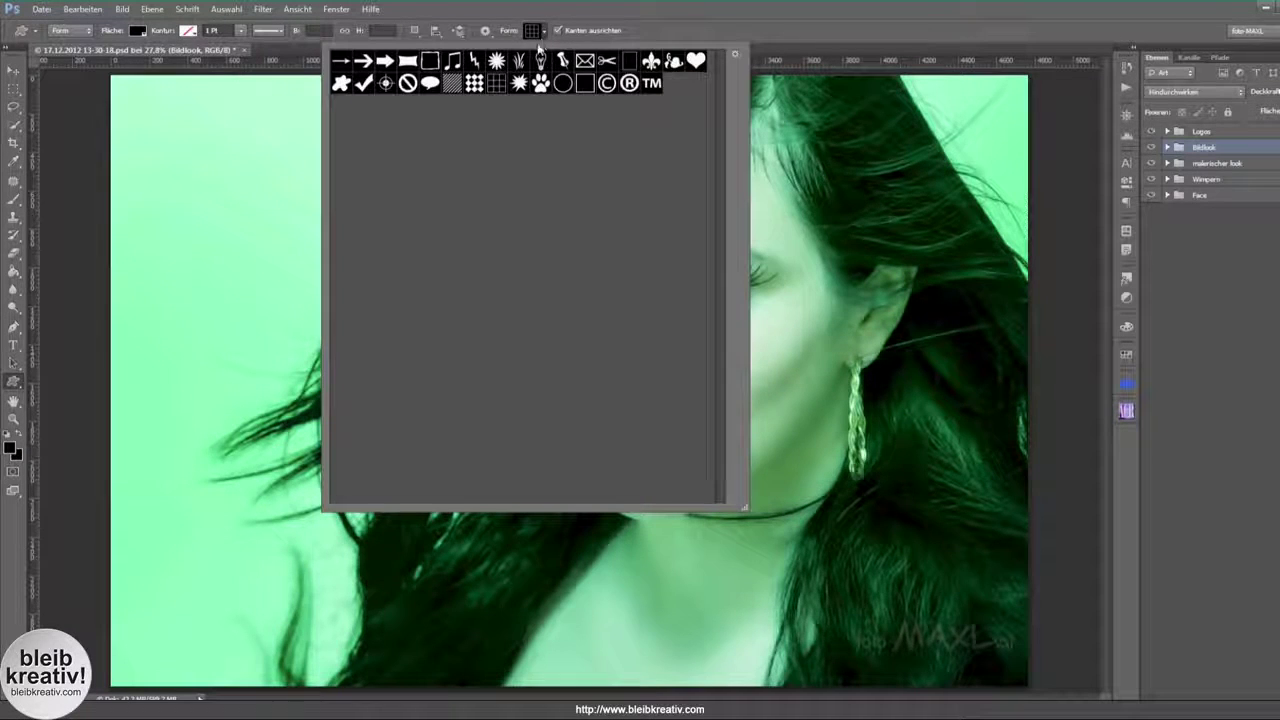
left_click(497, 84)
left_click(220, 200)
mouse_move(222, 200)
left_mouse_down()
mouse_move(438, 381)
mouse_move(438, 416)
left_mouse_up()
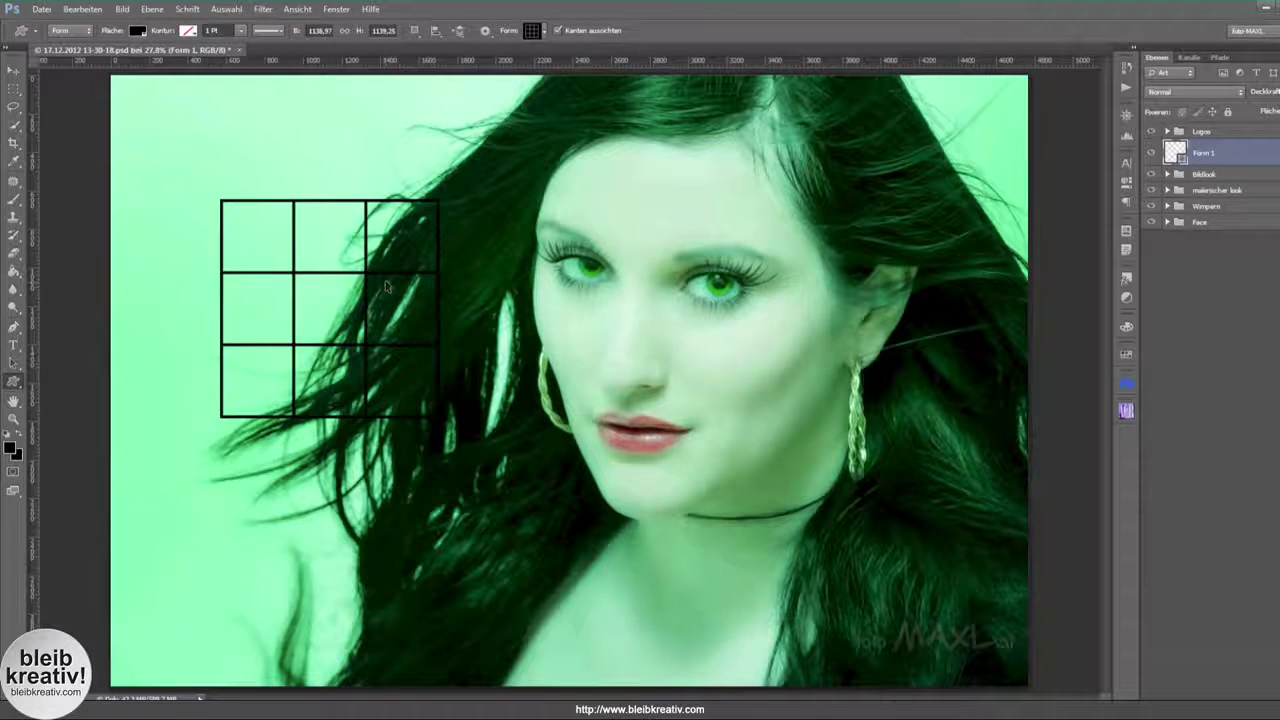
Step: Duplicate the grid twice, aligning the copies side by side across the face
key("ctrl+j")
key("v")
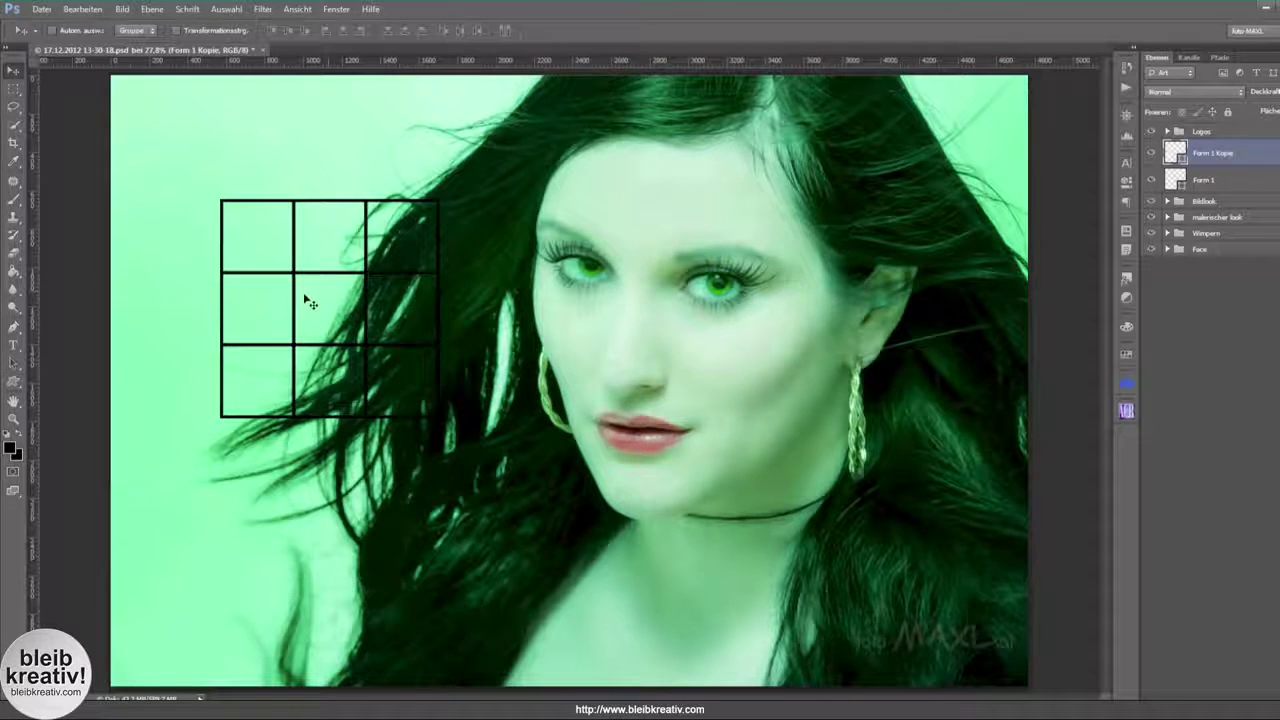
left_click_drag(331, 300, 548, 302)
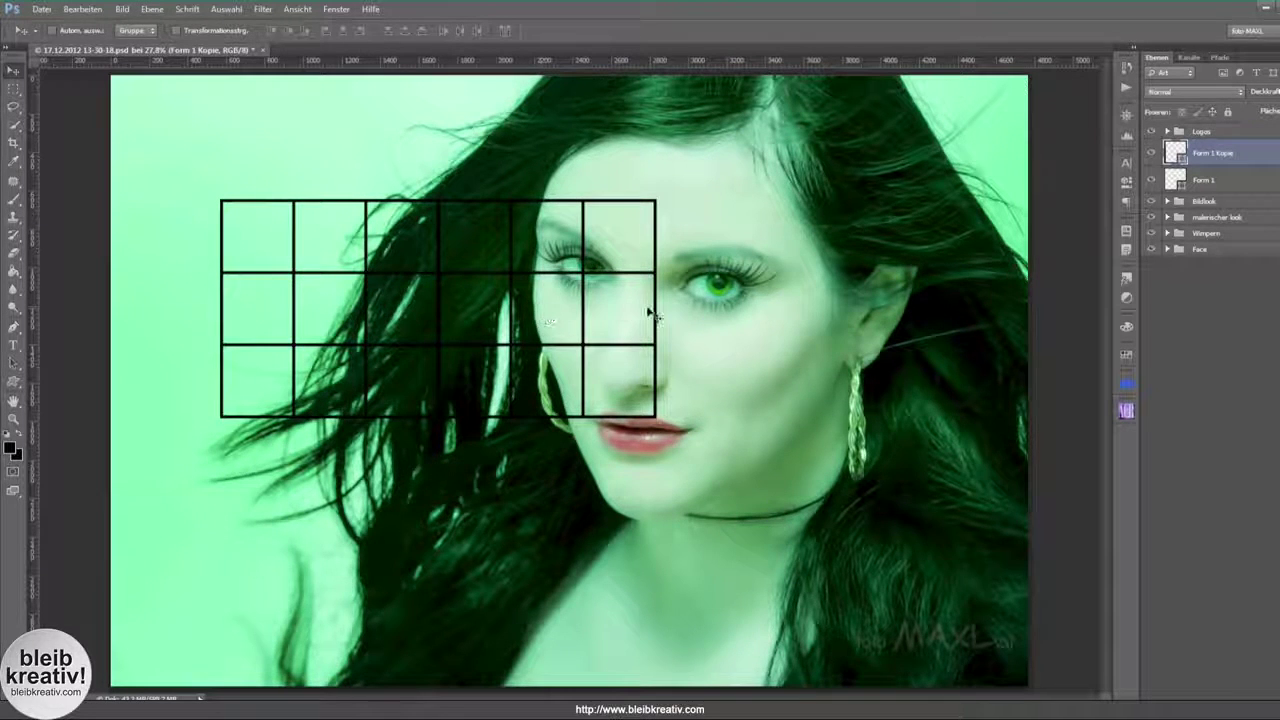
key("Left")
key("Left")
key("Left")
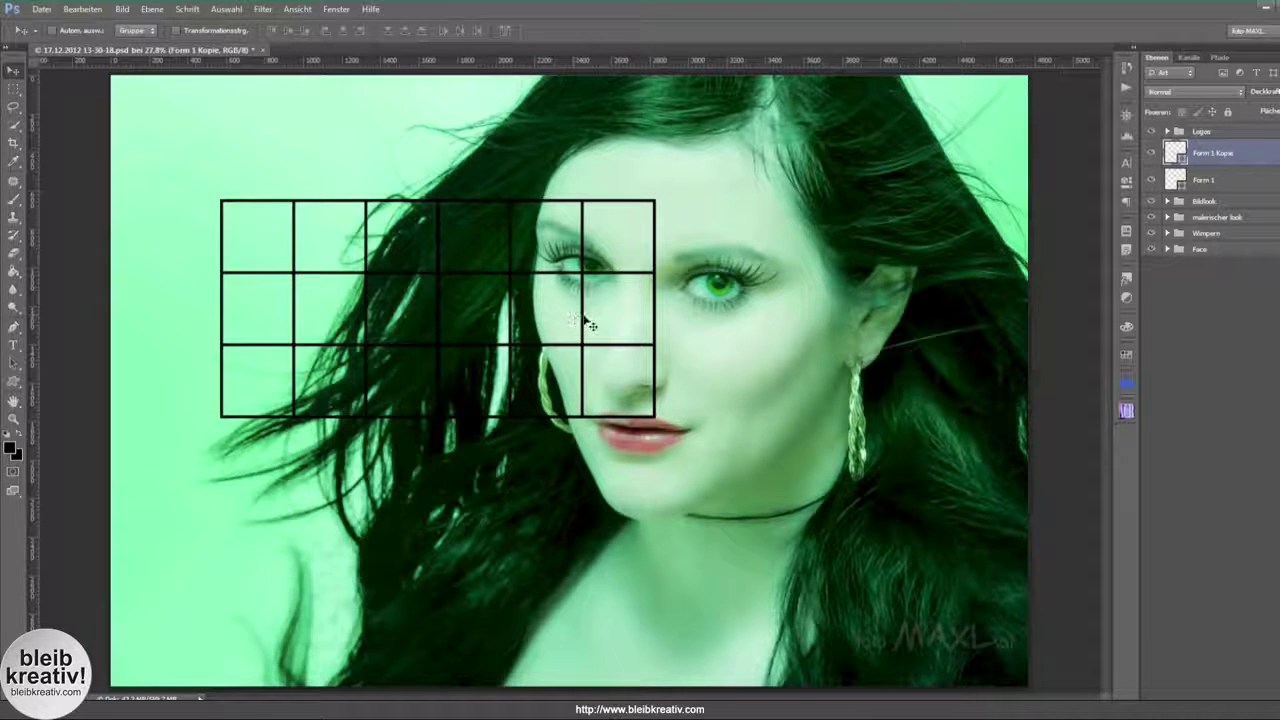
key("ctrl+j")
left_click_drag(440, 318, 663, 318)
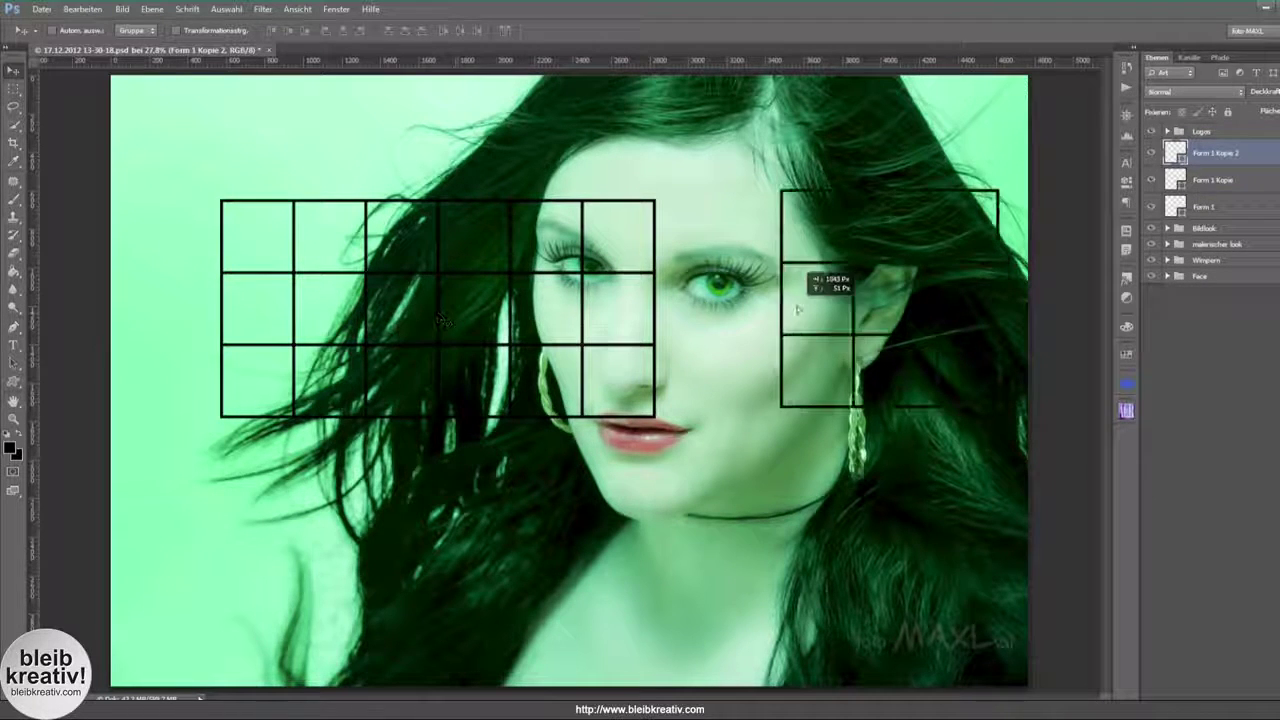
key("Left")
key("Left")
key("Left")
key("Left")
key("Left")
key("Right")
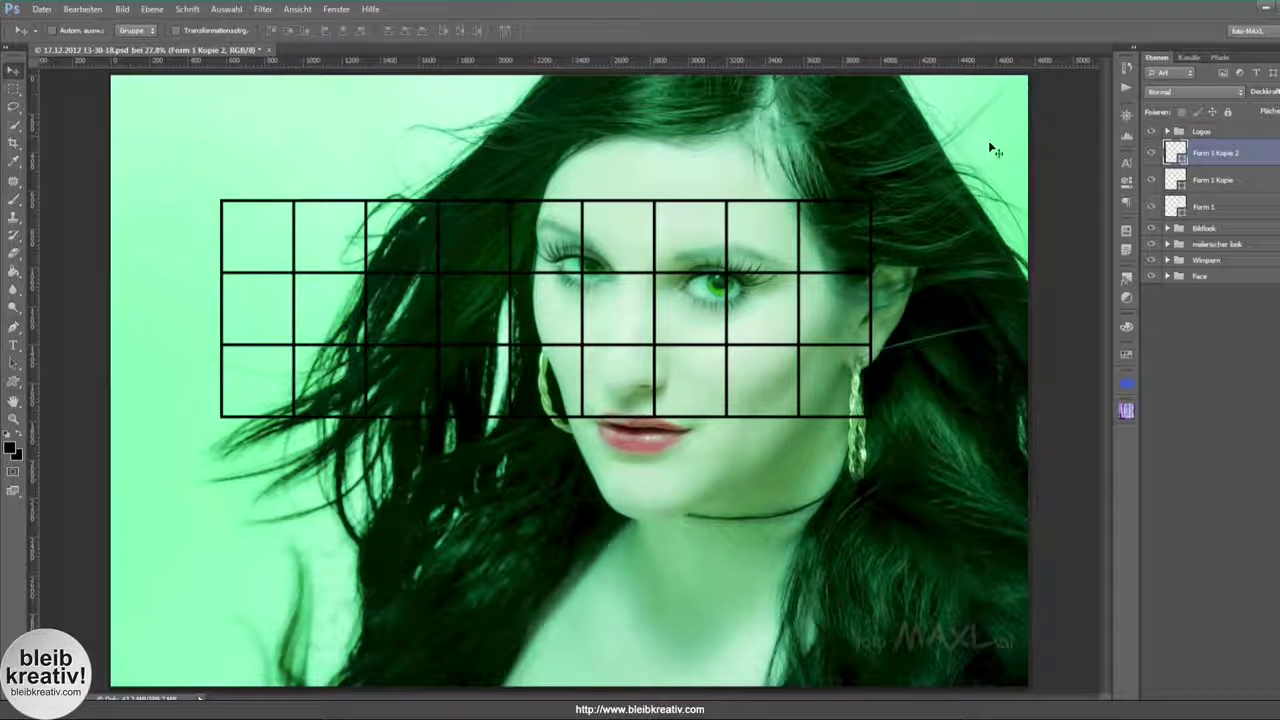
Step: Merge Form 1, Form 1 Kopie and Form 1 Kopie 2 into a single layer
left_click(1227, 207)
left_click(1240, 180)
left_click(1240, 155)
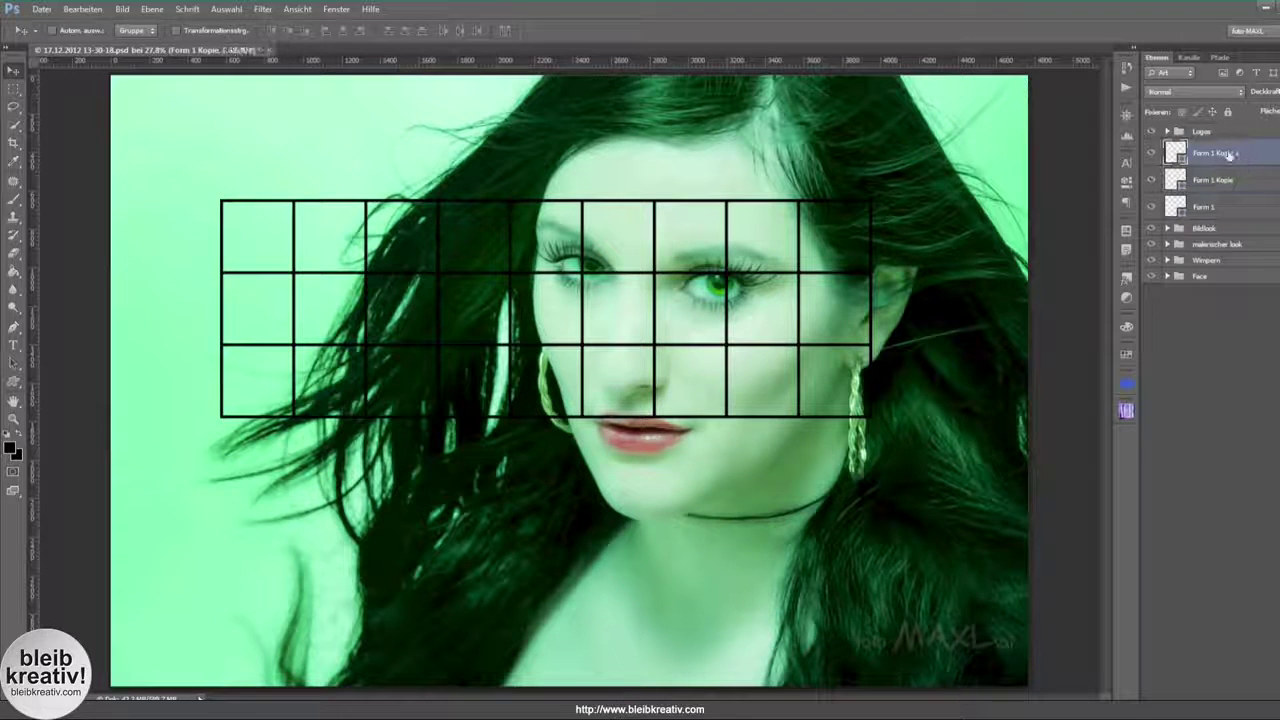
left_click(1229, 215, "shift")
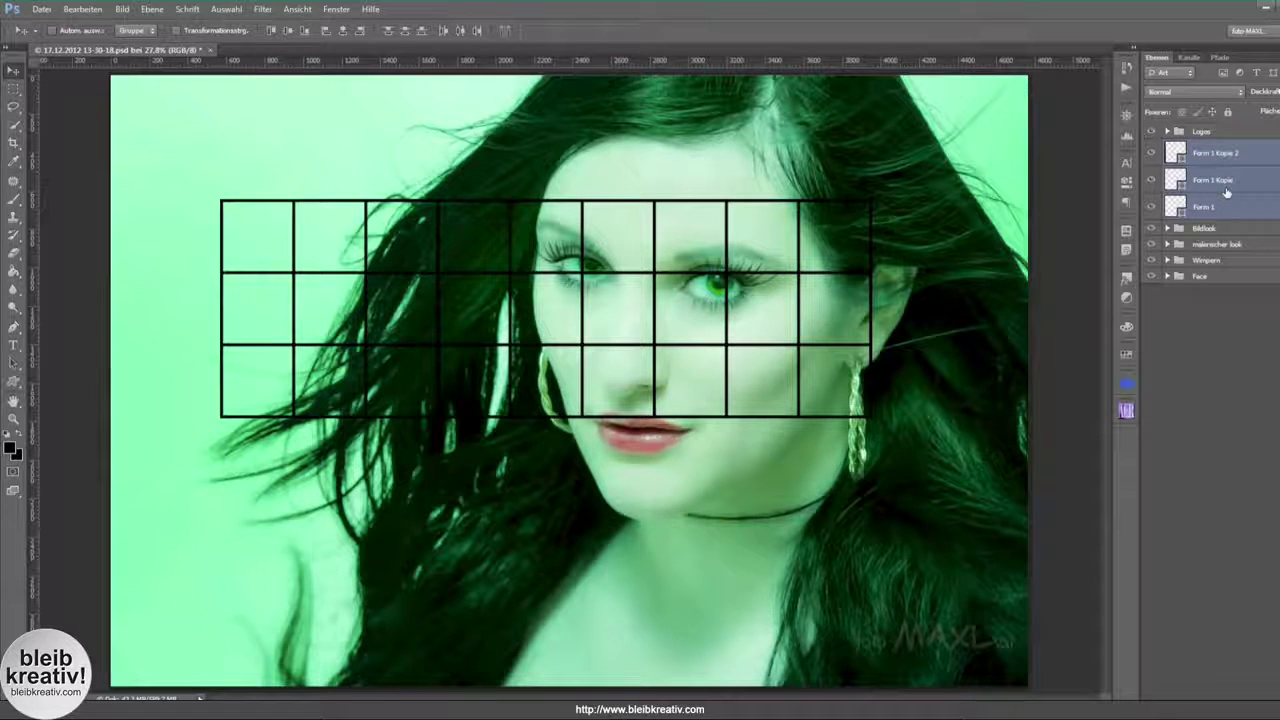
key("ctrl+e")
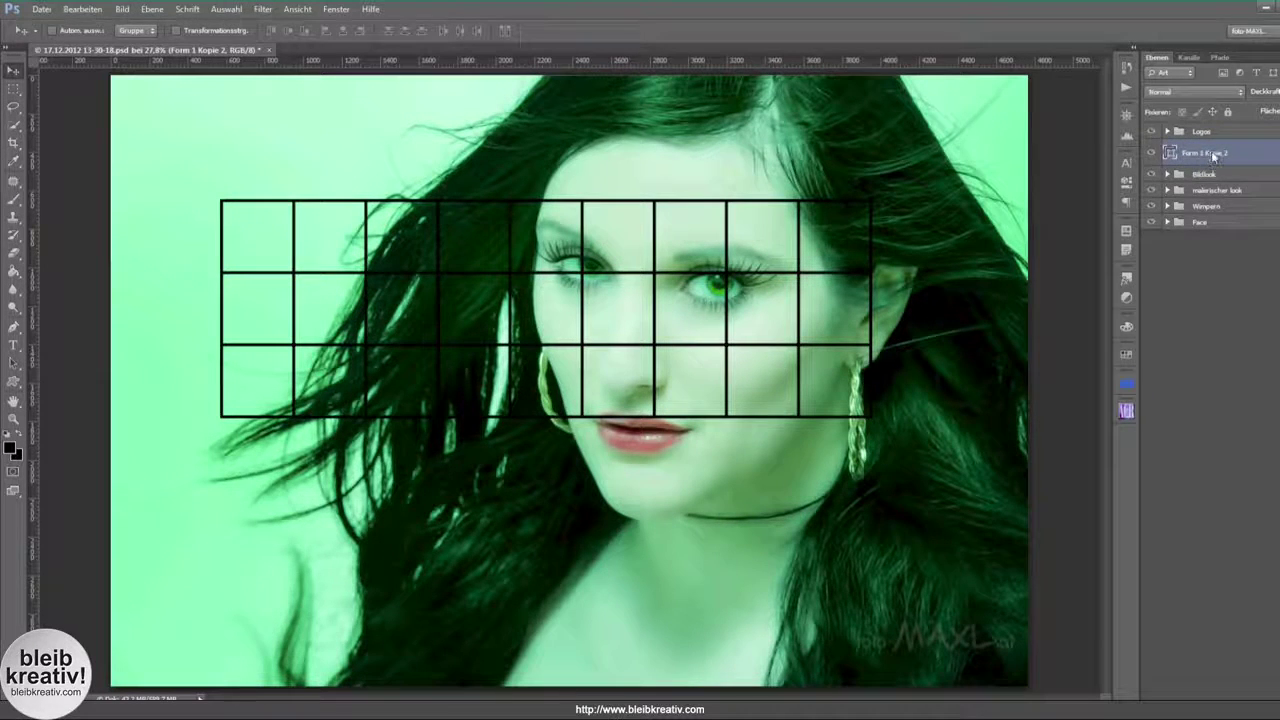
Step: Rasterize the merged grid, enlarge it and rotate it about 18.77° across the portrait
right_click(1211, 161)
left_click(1158, 256)
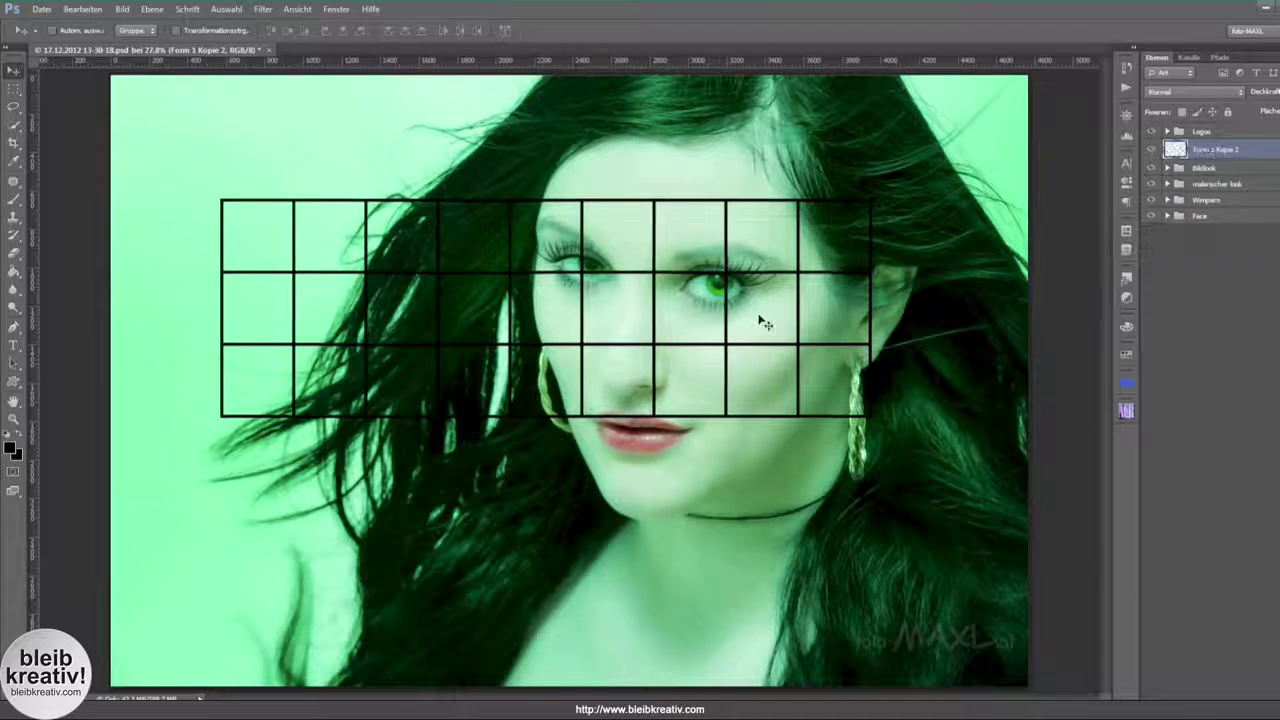
key("ctrl+minus")
key("ctrl+minus")
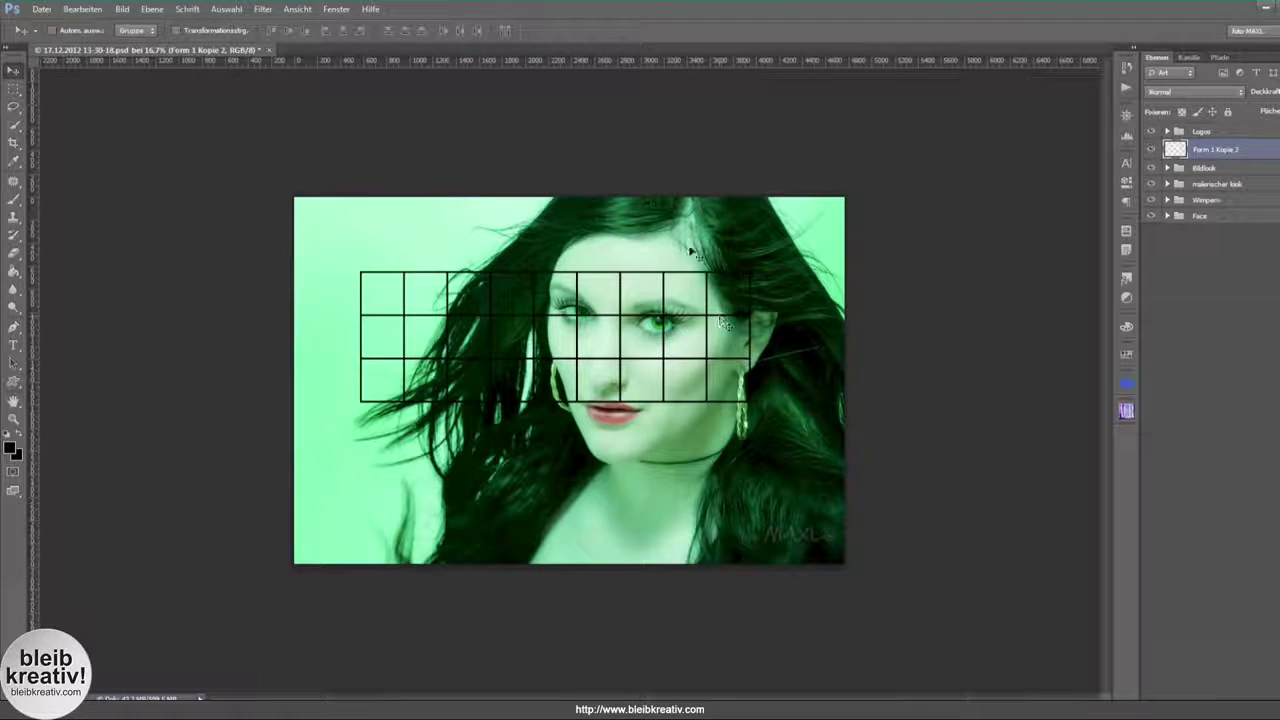
key("ctrl+t")
mouse_move(750, 400)
left_mouse_down()
mouse_move(1070, 551)
mouse_move(1096, 551)
left_mouse_up()
left_click_drag(360, 271, 255, 200)
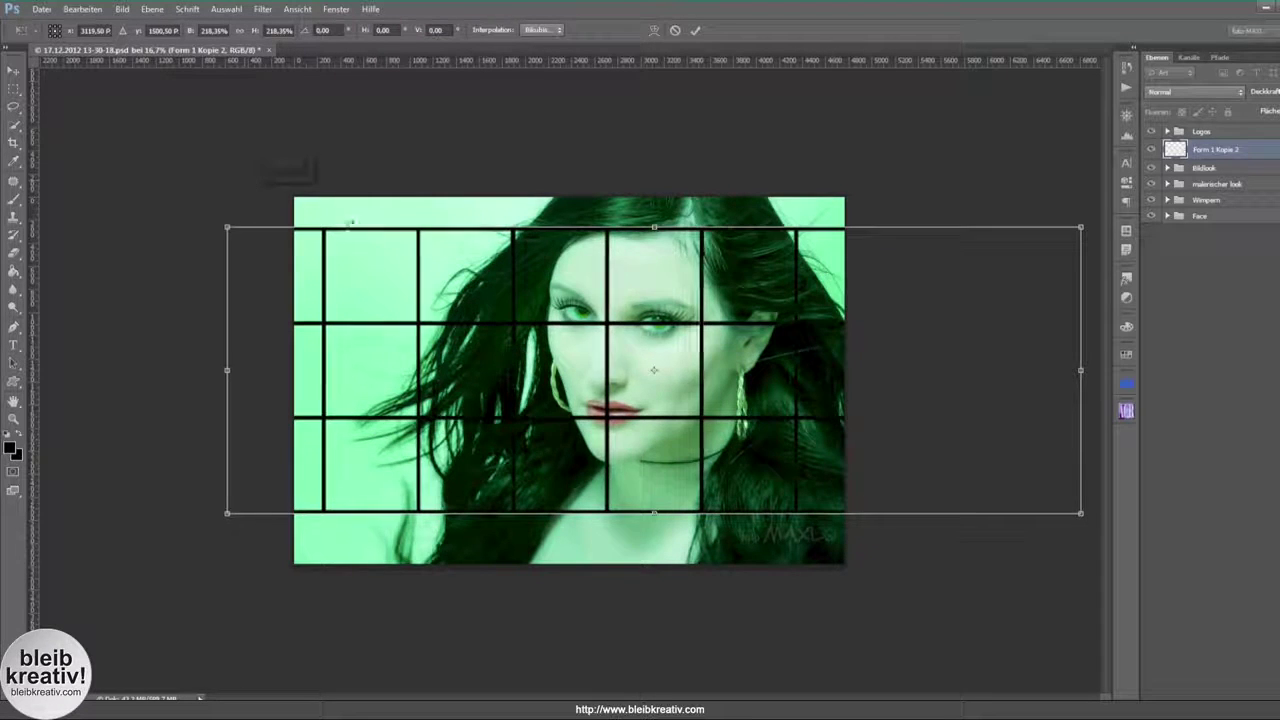
left_click_drag(165, 208, 290, 92)
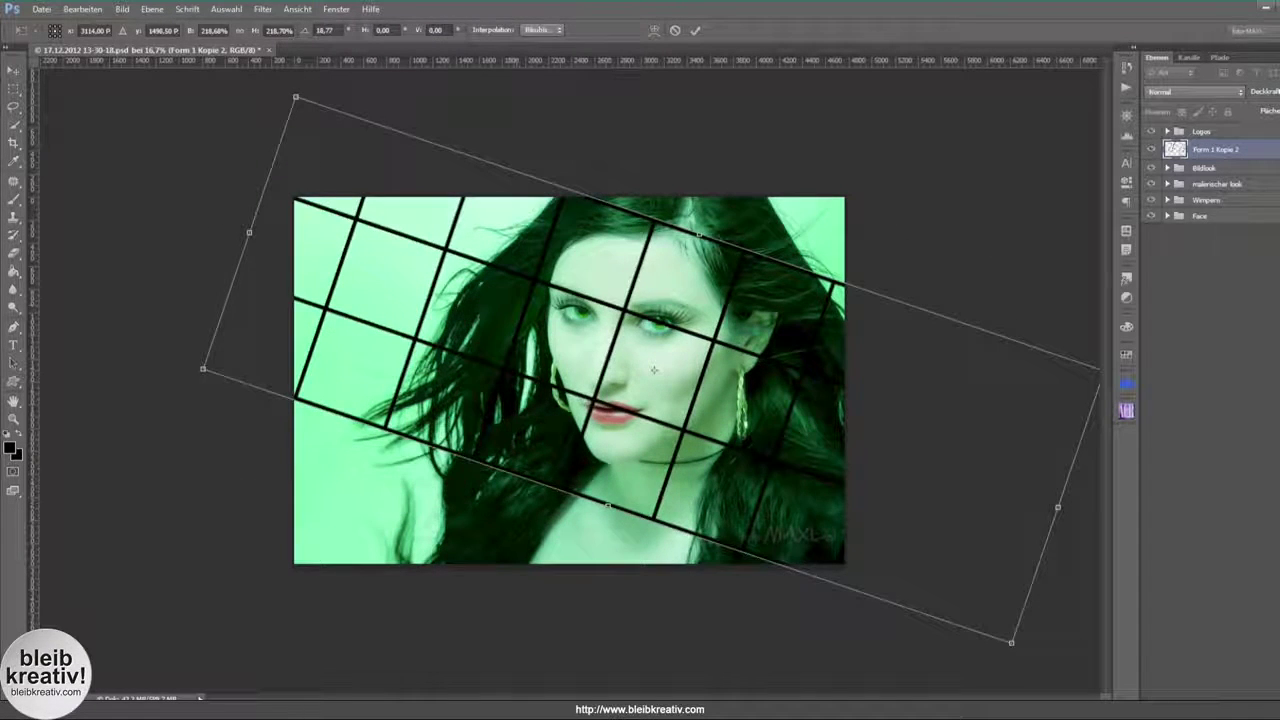
mouse_move(610, 503)
left_mouse_down()
mouse_move(520, 590)
mouse_move(554, 661)
left_mouse_up()
left_click_drag(700, 236, 788, 142)
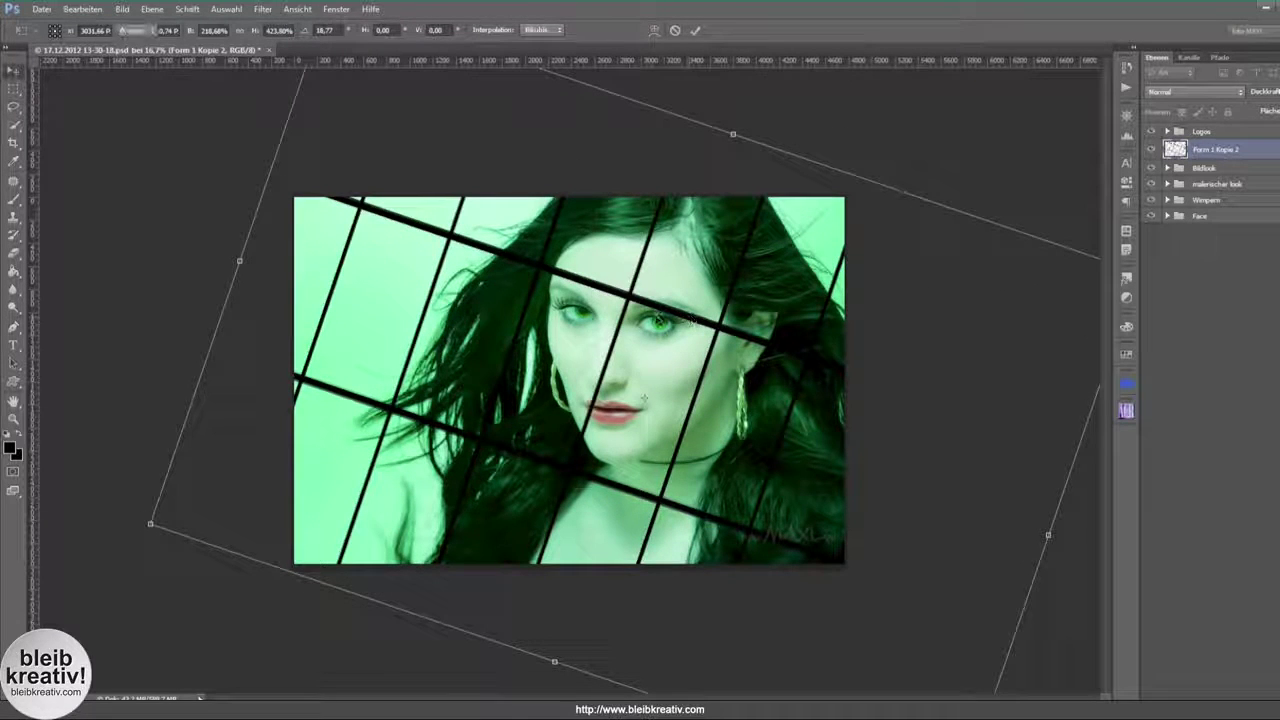
key("Return")
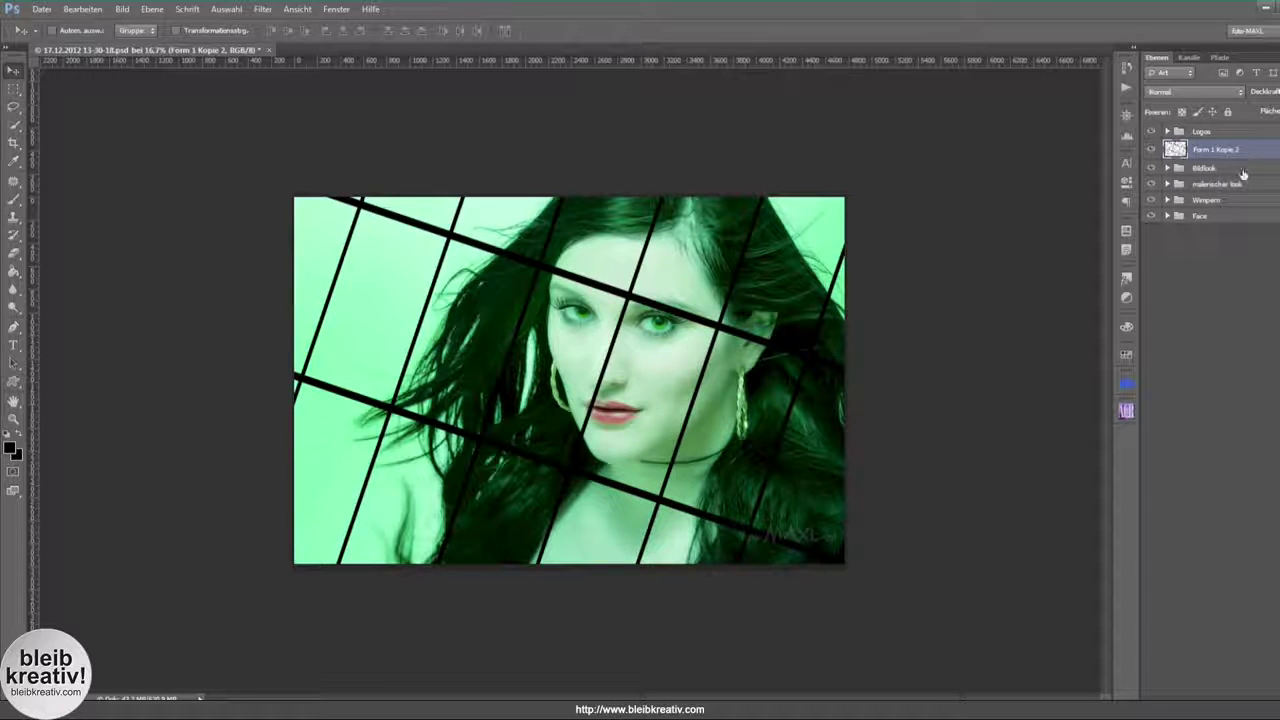
Step: Delete the rotated grid layer and add a pattern fill layer with default patterns restored
key("Delete")
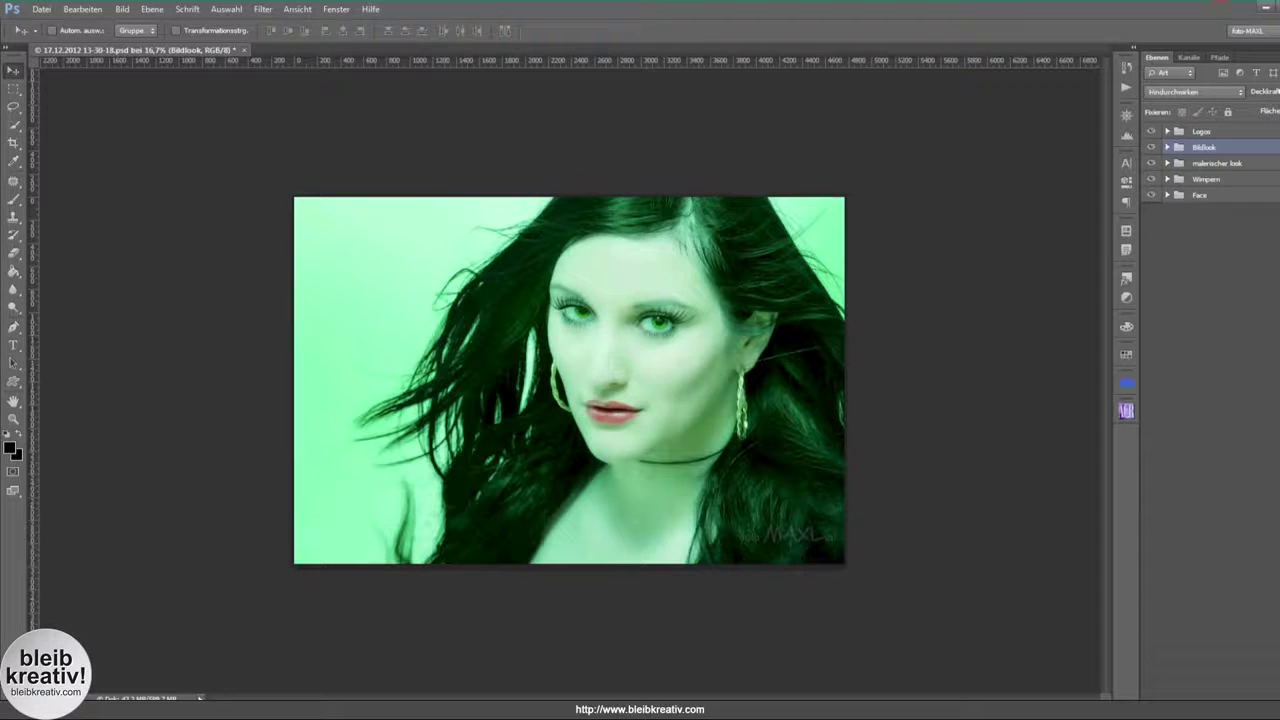
left_click(1158, 703)
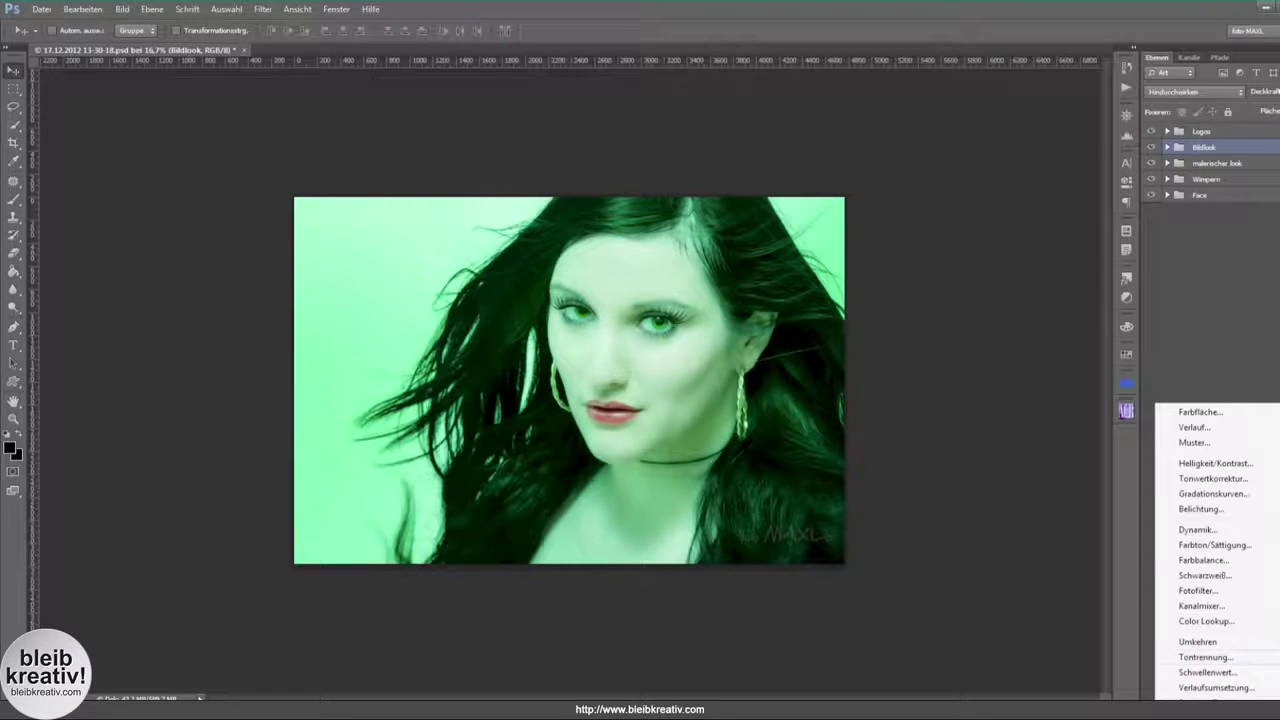
left_click(1195, 442)
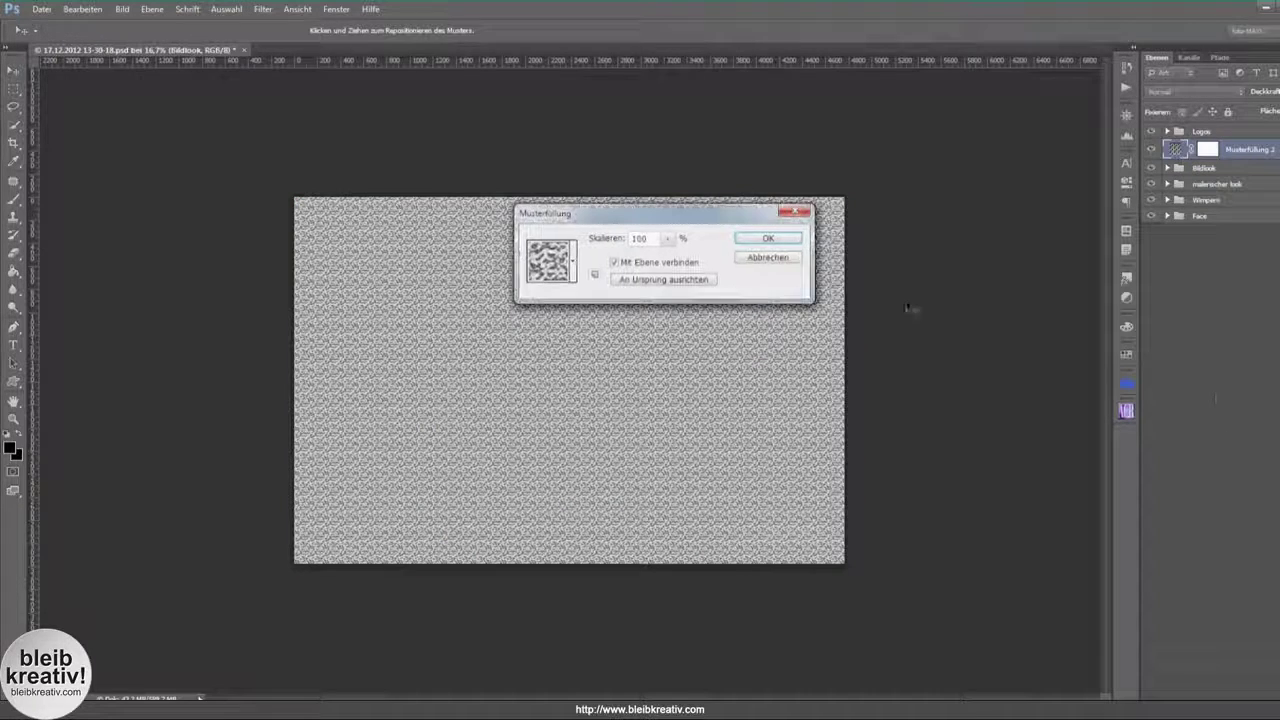
left_click(573, 260)
left_click(625, 297)
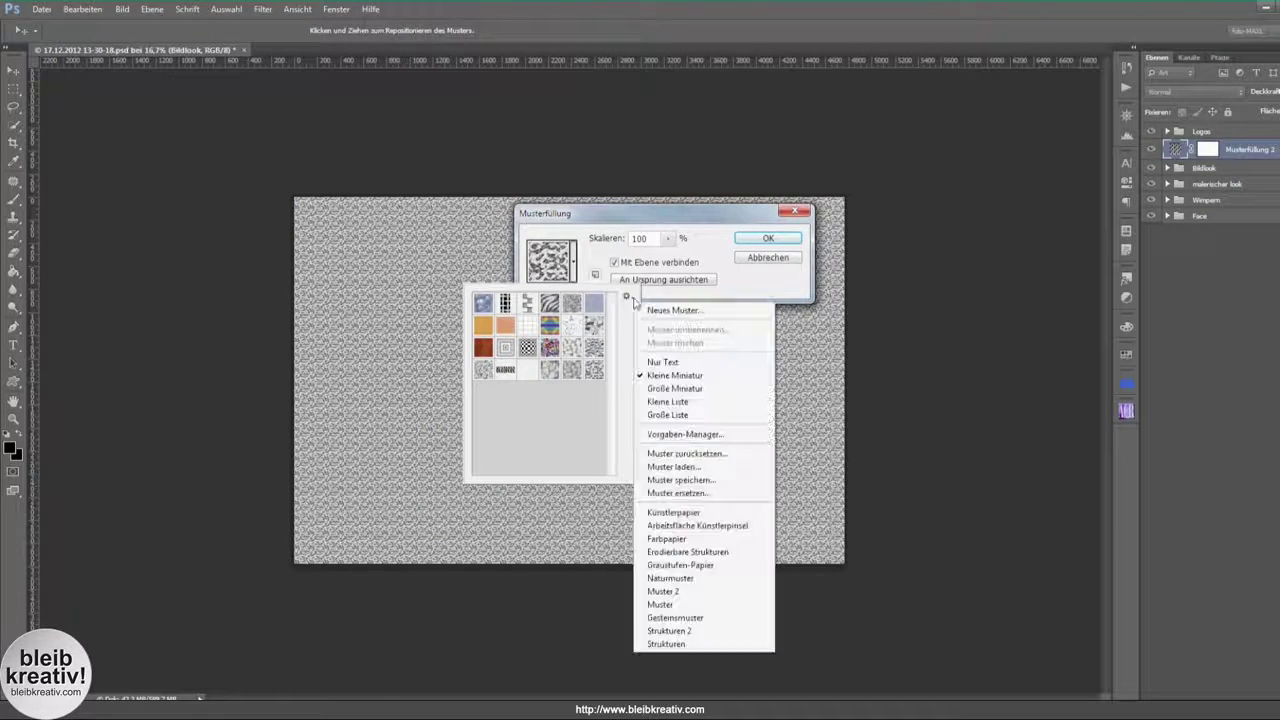
left_click(685, 451)
left_click(593, 277)
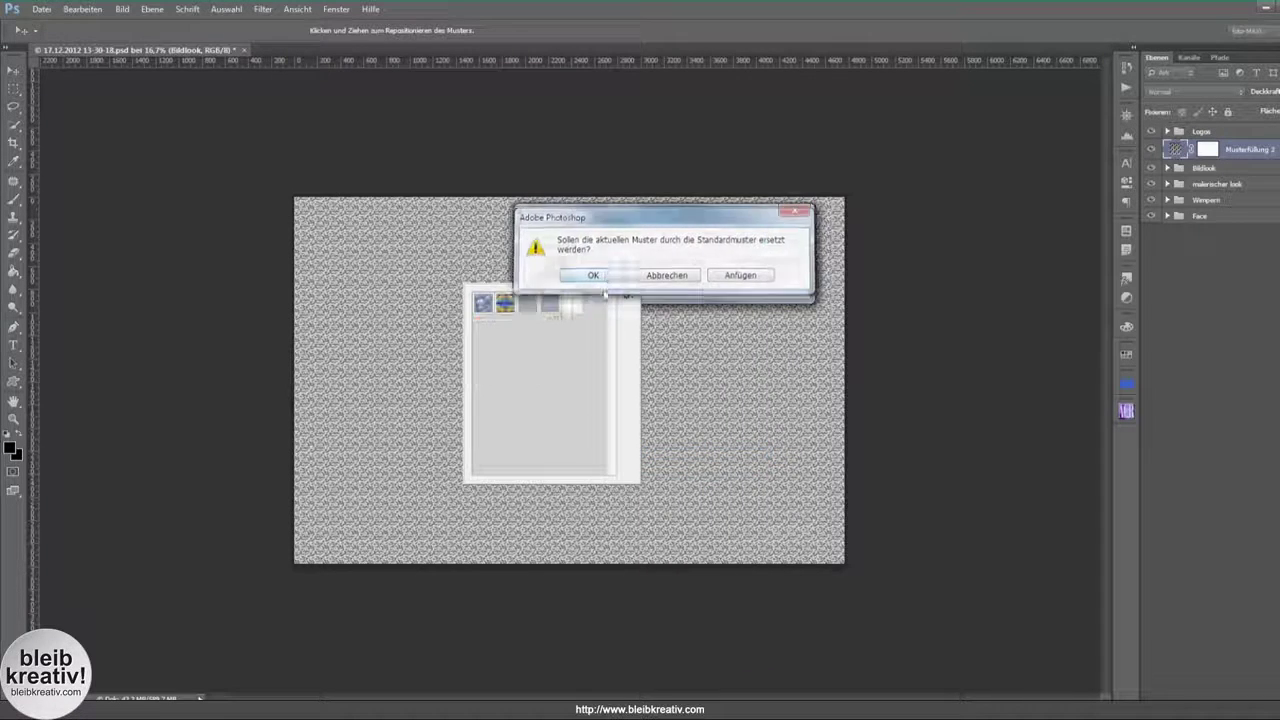
Step: Load the Muster pattern set and fill with the grid pattern scaled to 1000%
left_click(483, 304)
left_click(527, 304)
left_click(571, 304)
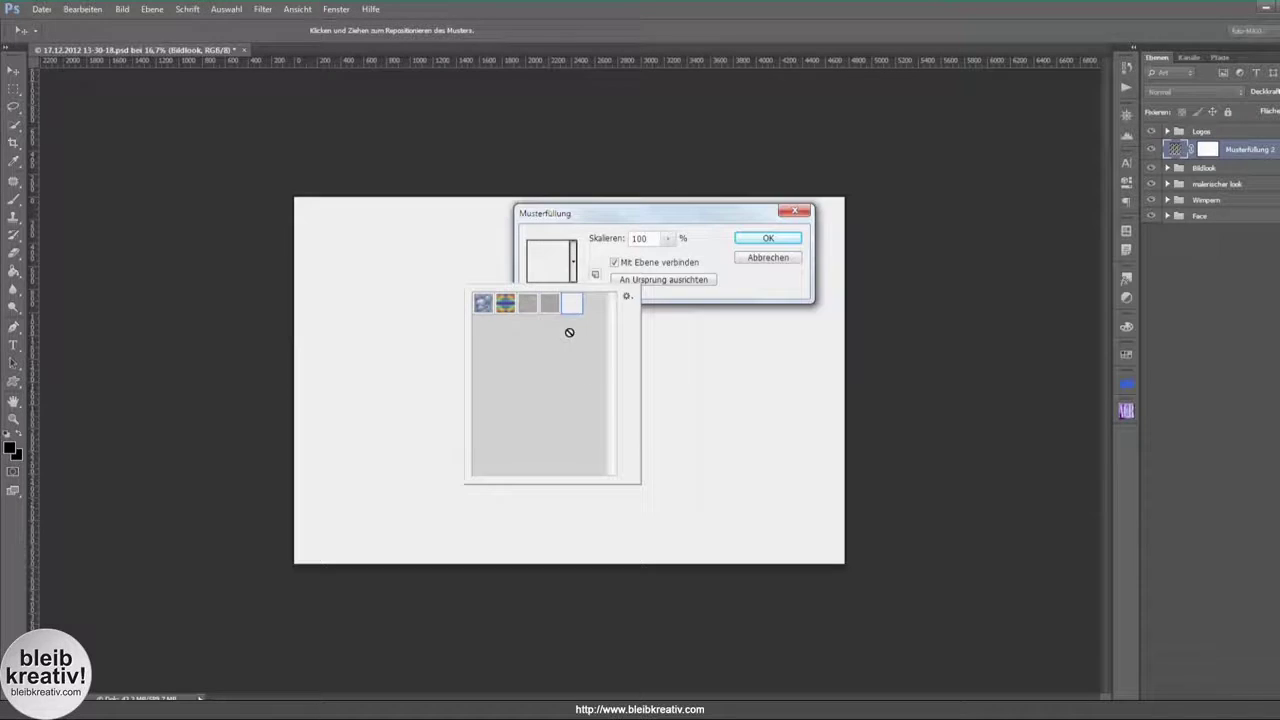
left_click(626, 296)
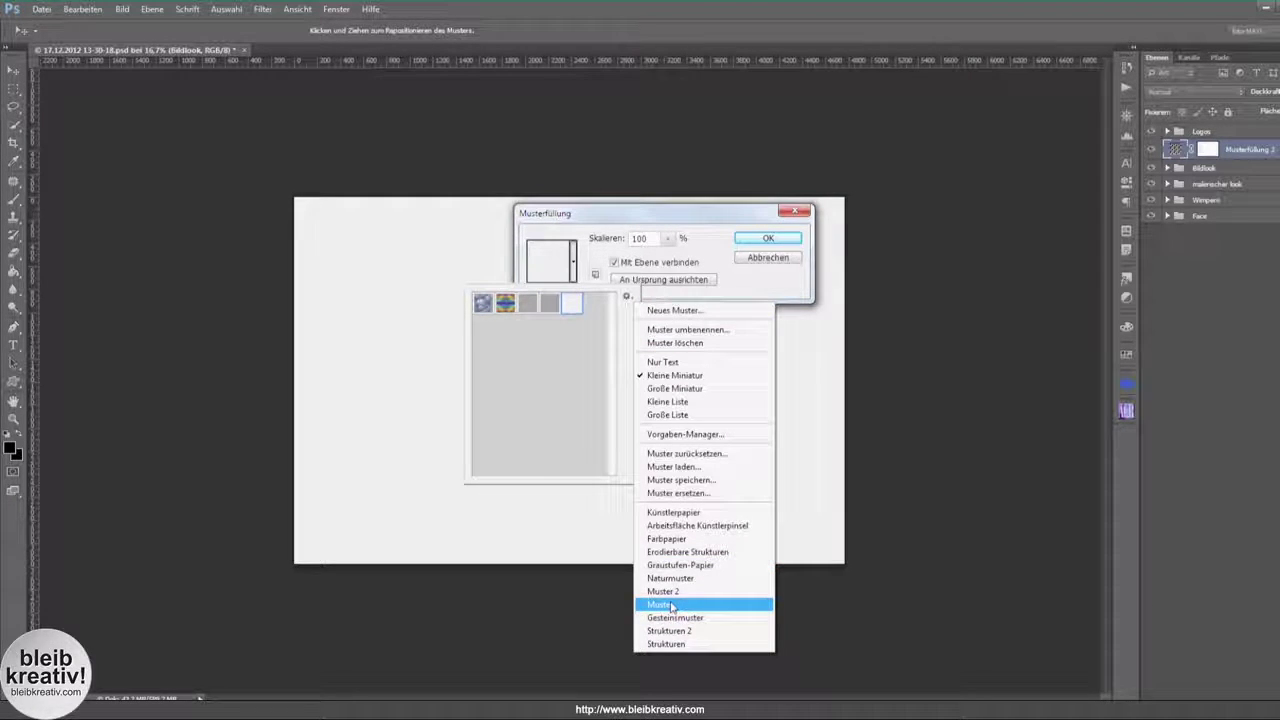
left_click(666, 605)
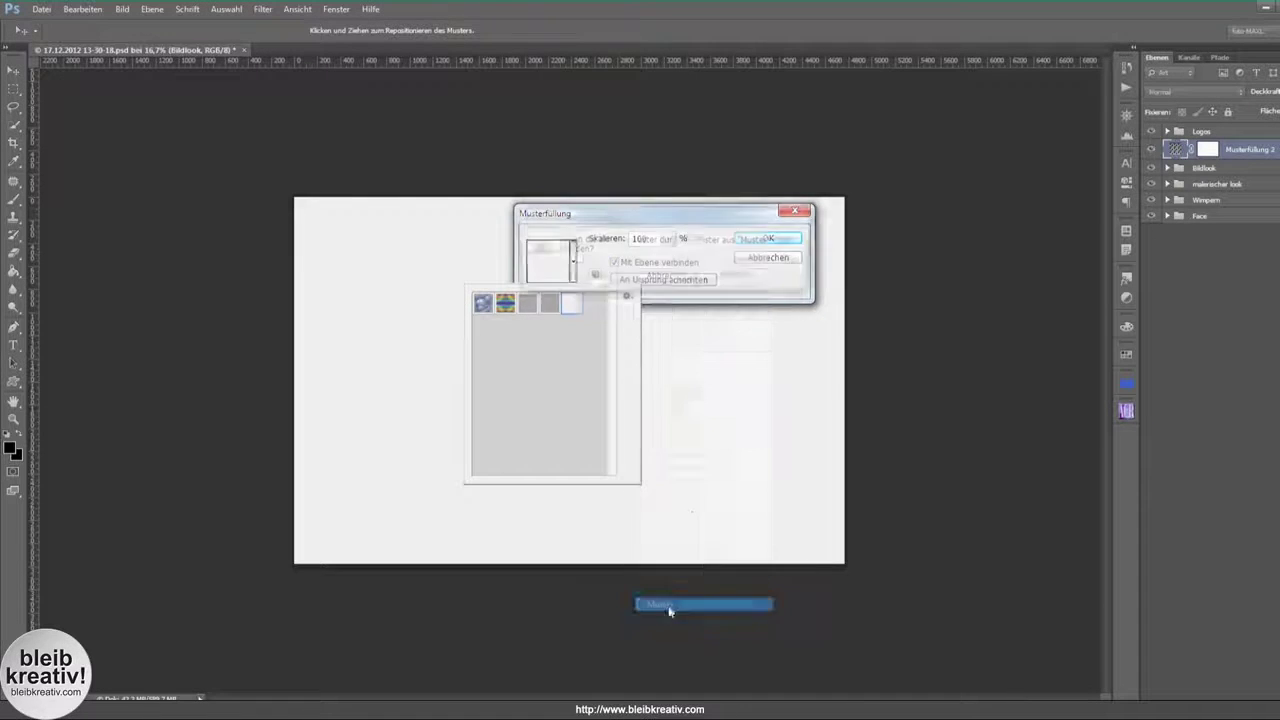
left_click(588, 355)
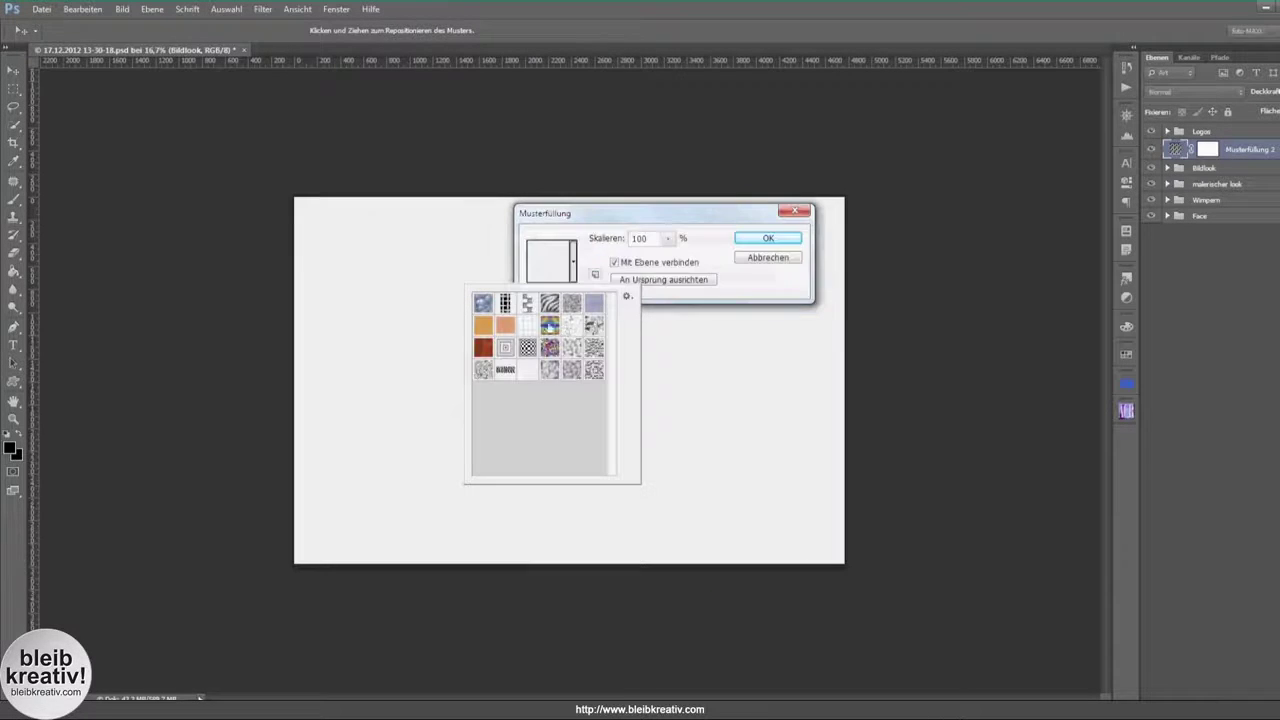
left_click(528, 327)
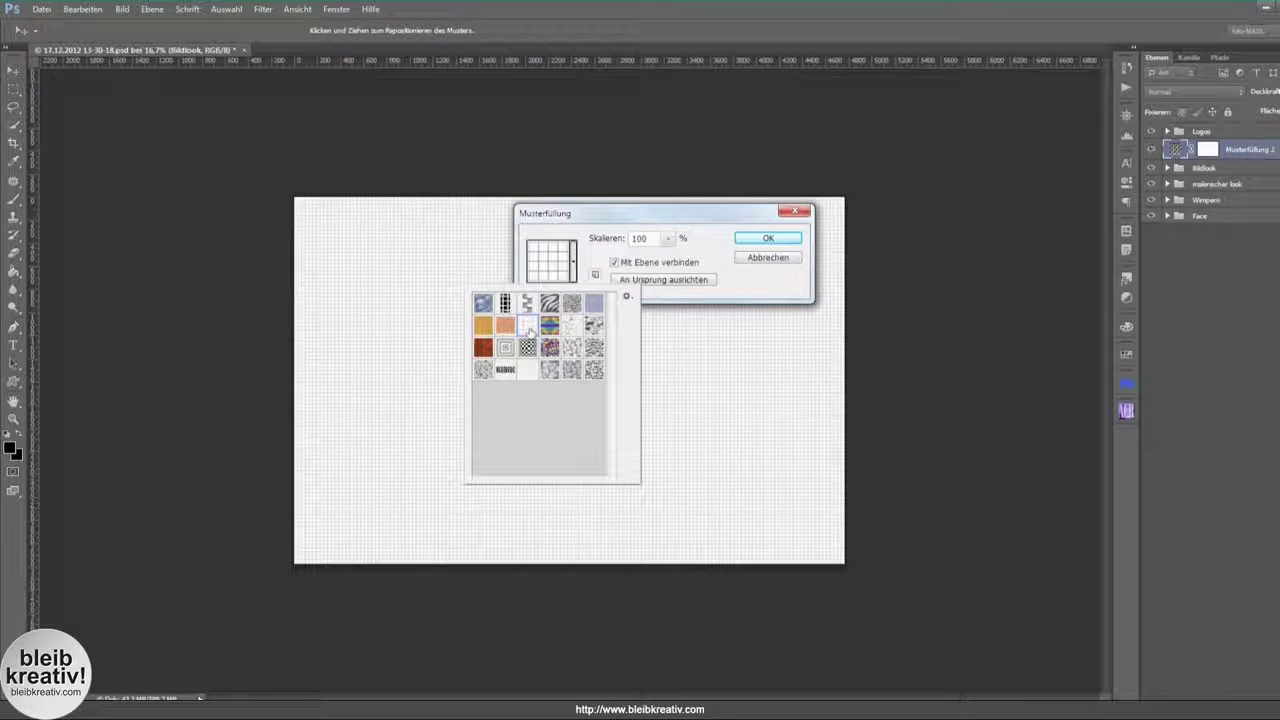
left_click(602, 242)
left_click_drag(600, 241, 823, 245)
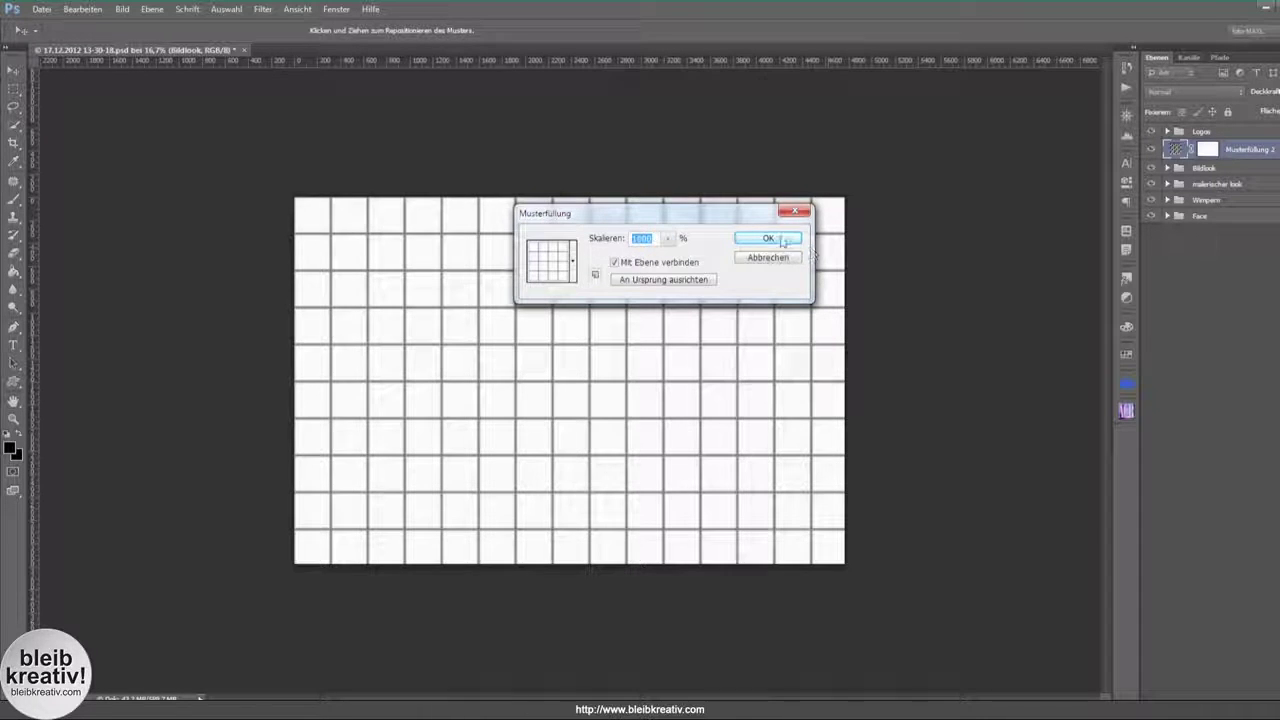
left_click(770, 240)
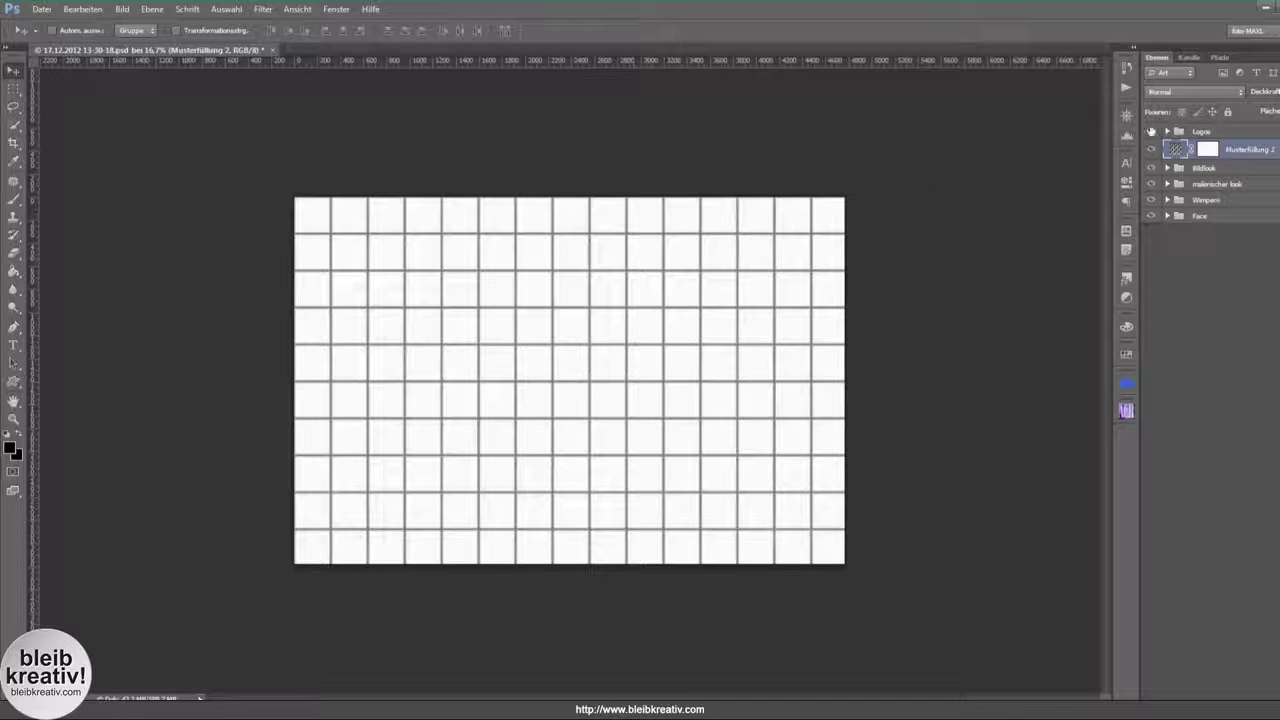
Step: Set the grid fill layer's blend mode to Multiplizieren after trying Negativ multiplizieren
left_click(1172, 93)
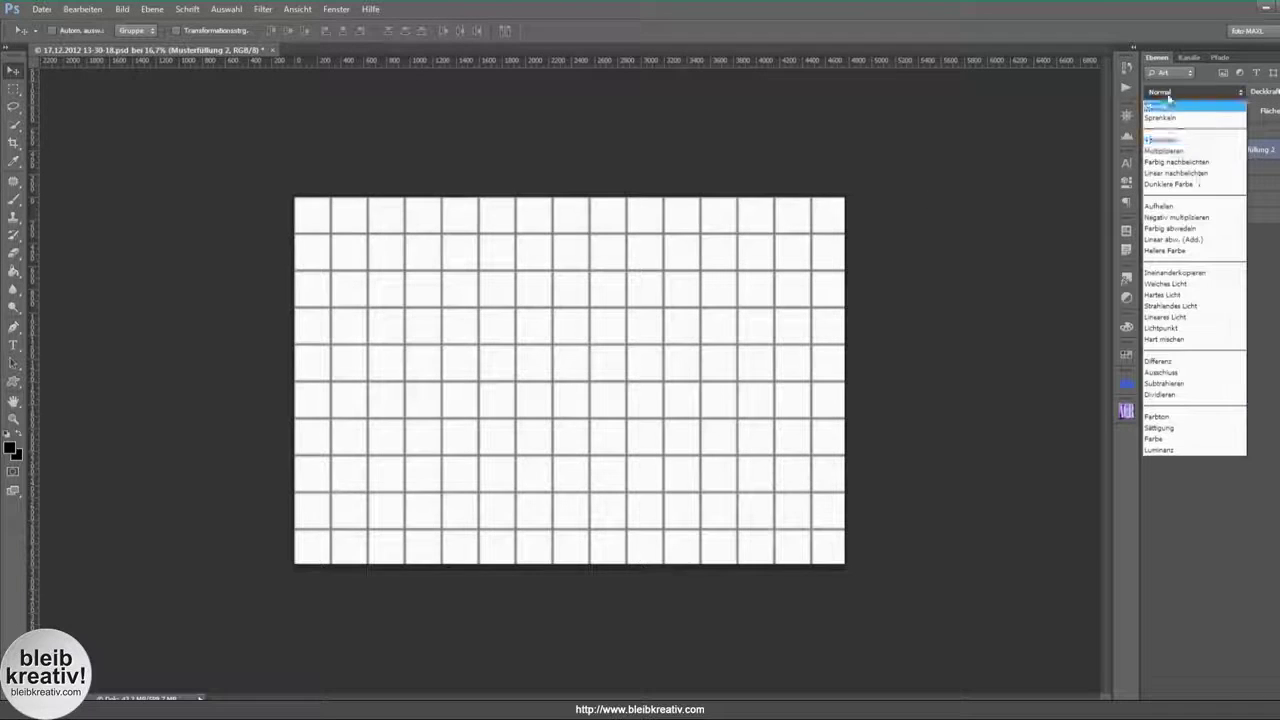
left_click(1172, 218)
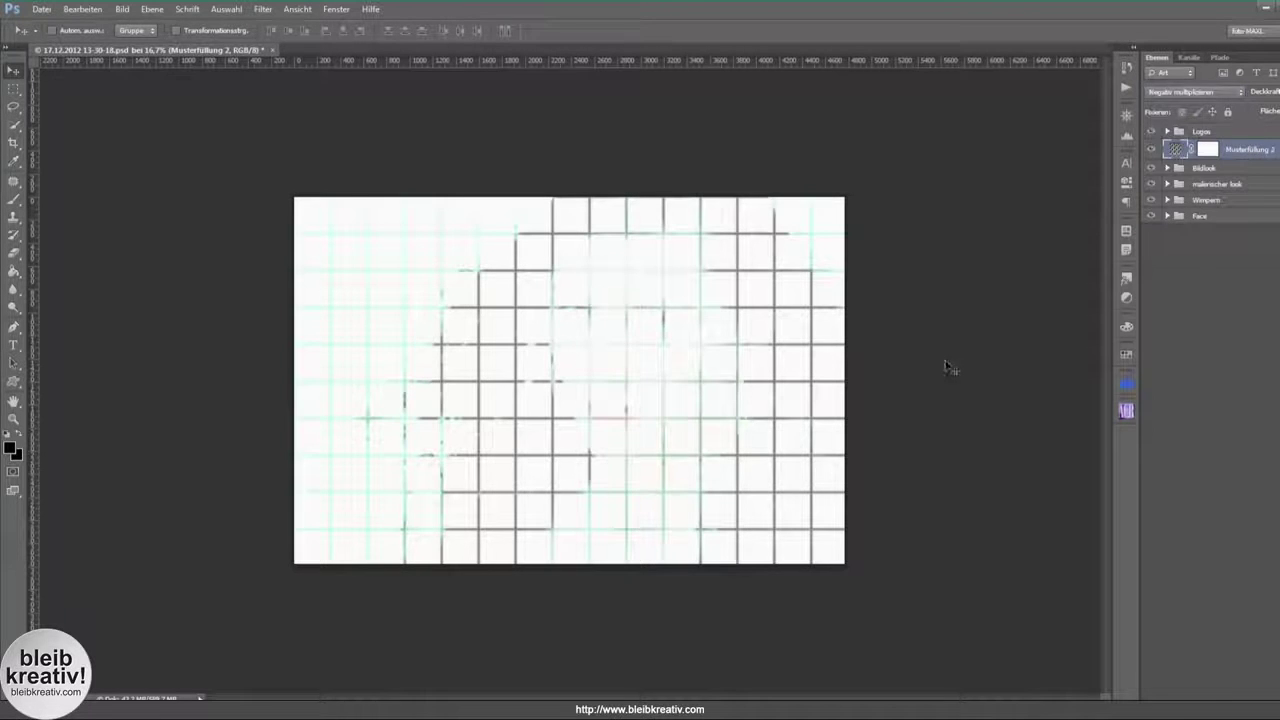
left_click(1193, 92)
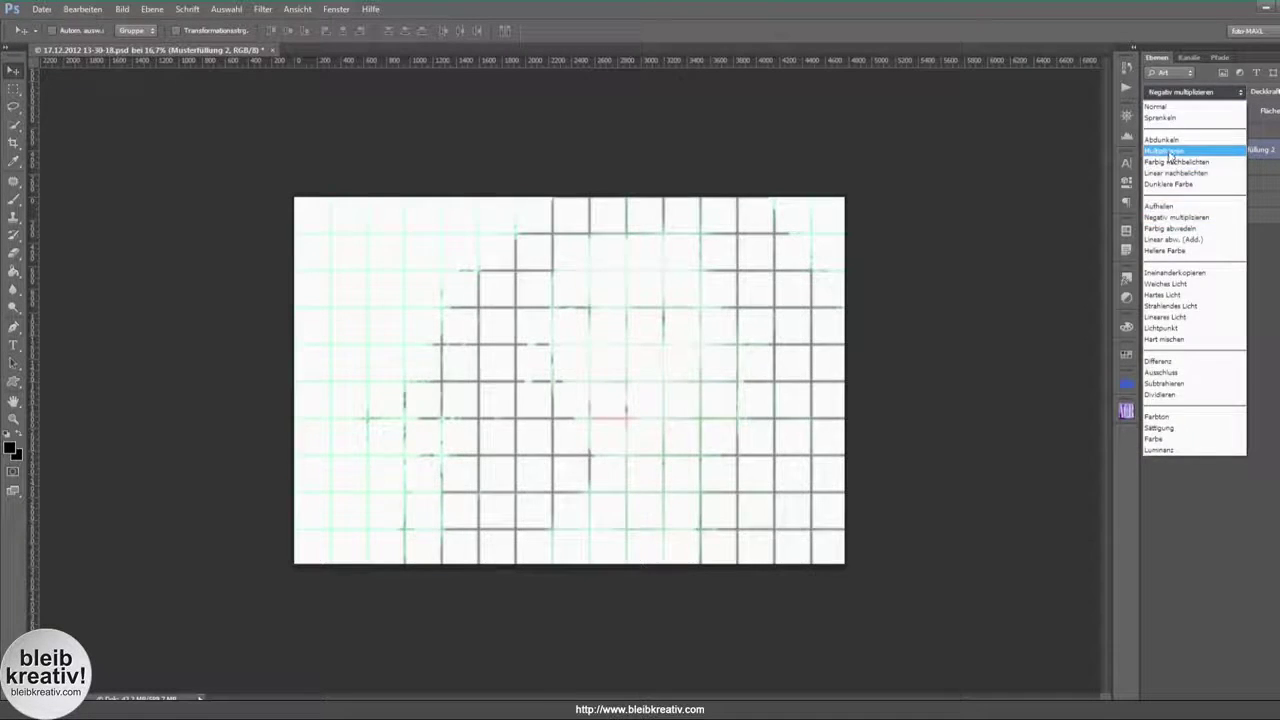
left_click(1190, 153)
Step: Shift the grid pattern over the photo and dismiss the transform error message
left_click_drag(557, 322, 450, 330)
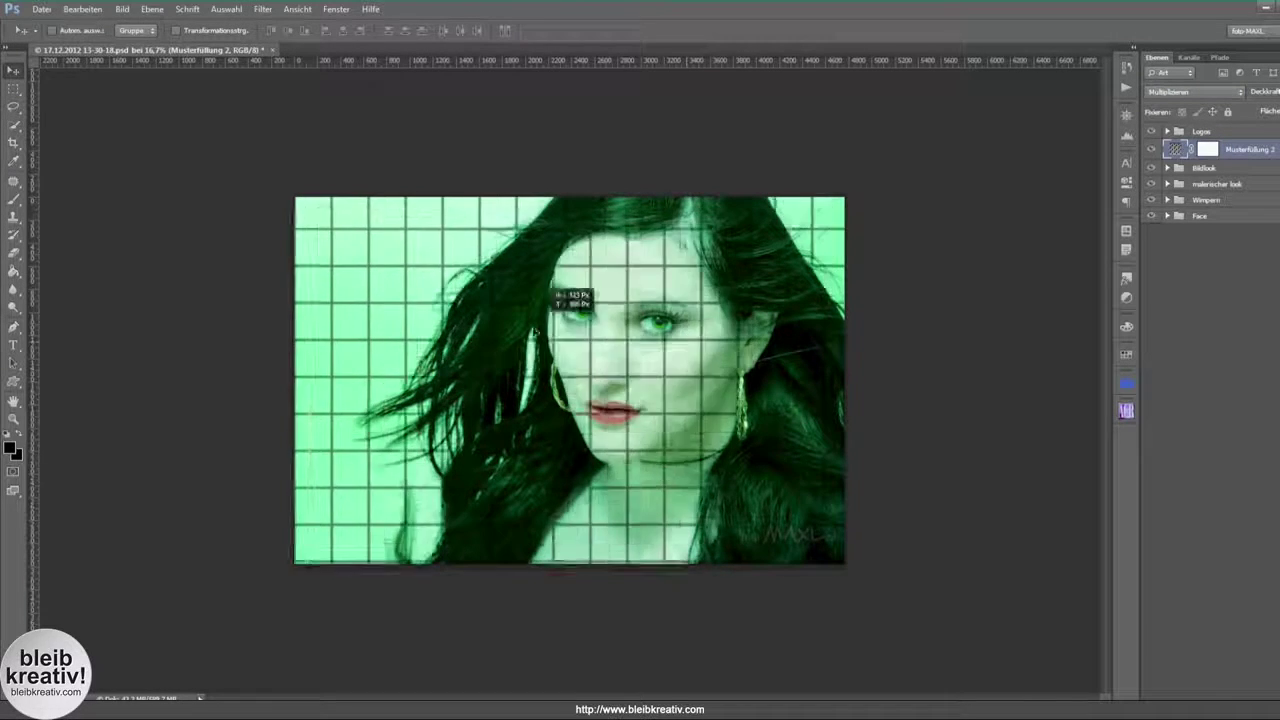
left_click_drag(450, 330, 587, 330)
key("ctrl+t")
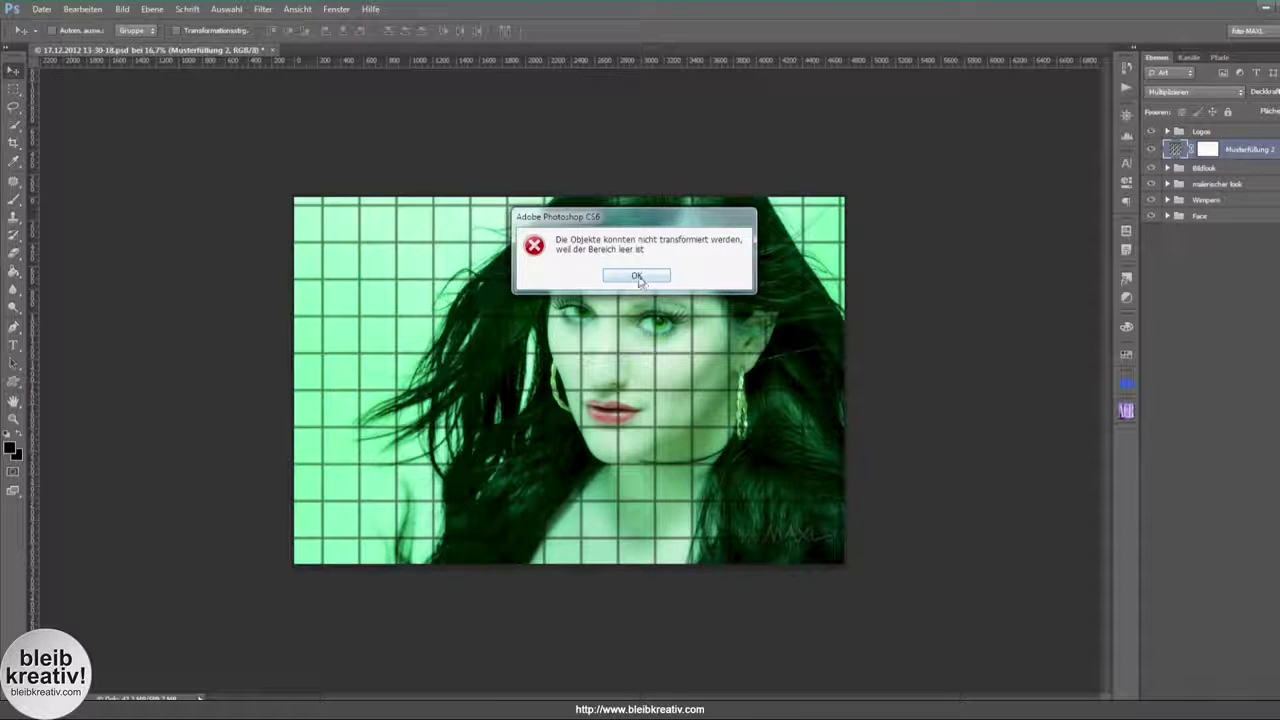
left_click(637, 277)
Step: Rasterize Musterfüllung 2, scale it to about 168% and rotate it 15.37°
right_click(1256, 153)
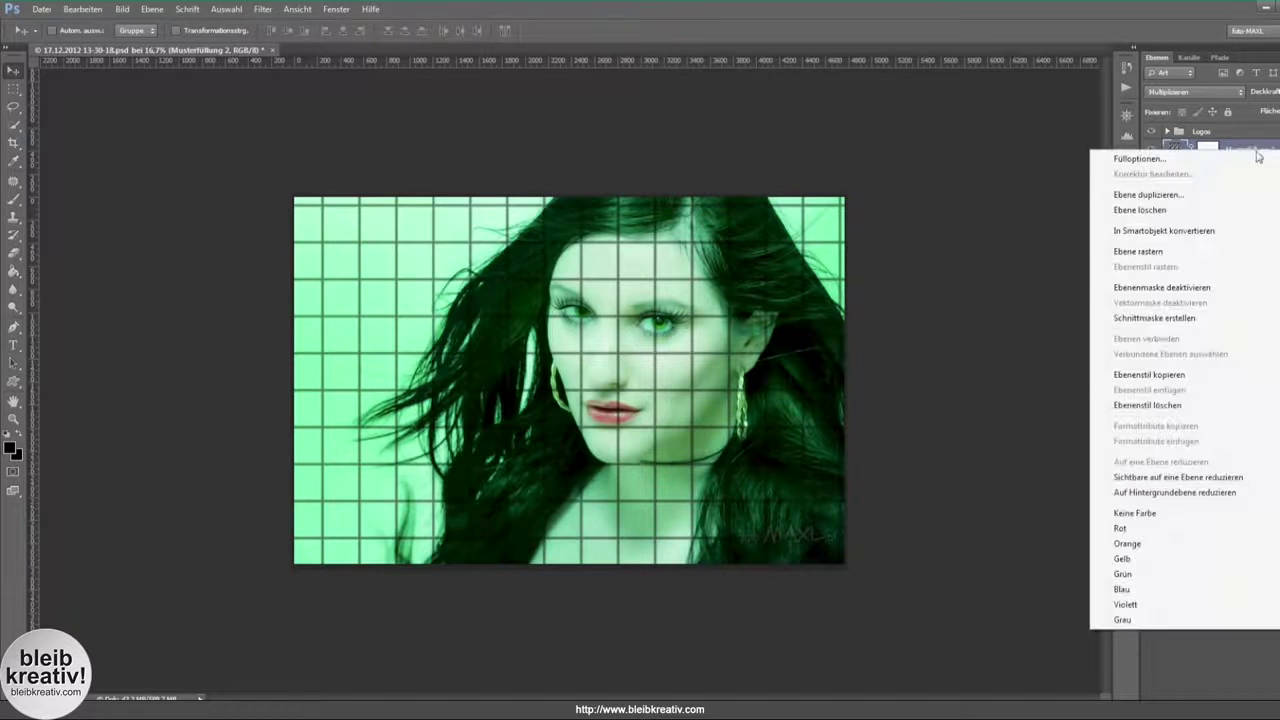
left_click(1140, 252)
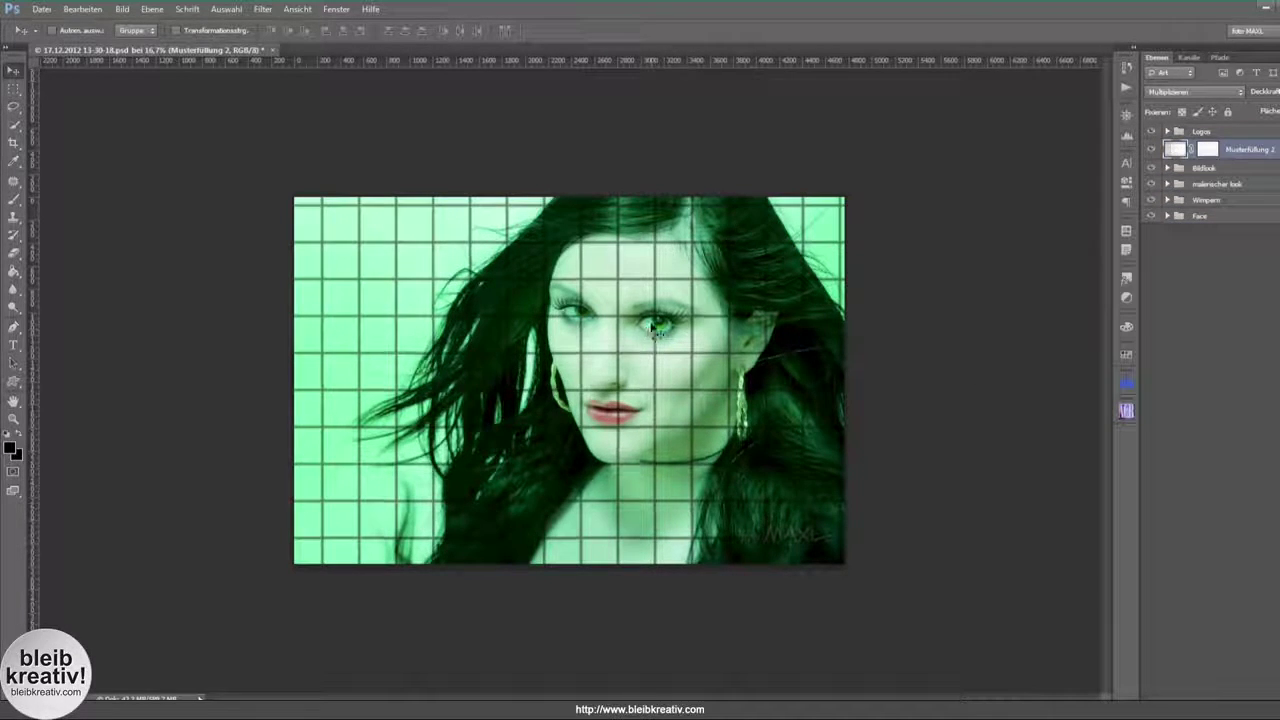
key("ctrl+t")
left_click_drag(845, 197, 1060, 128)
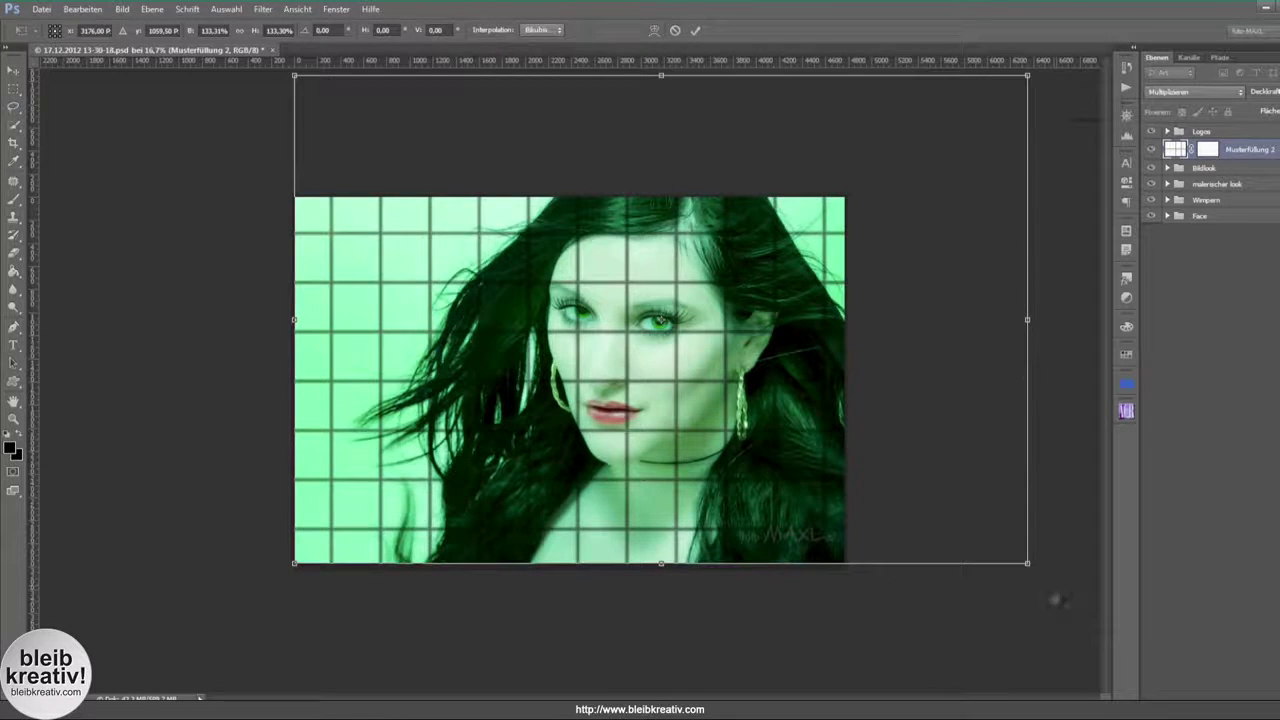
left_click_drag(1051, 597, 965, 648)
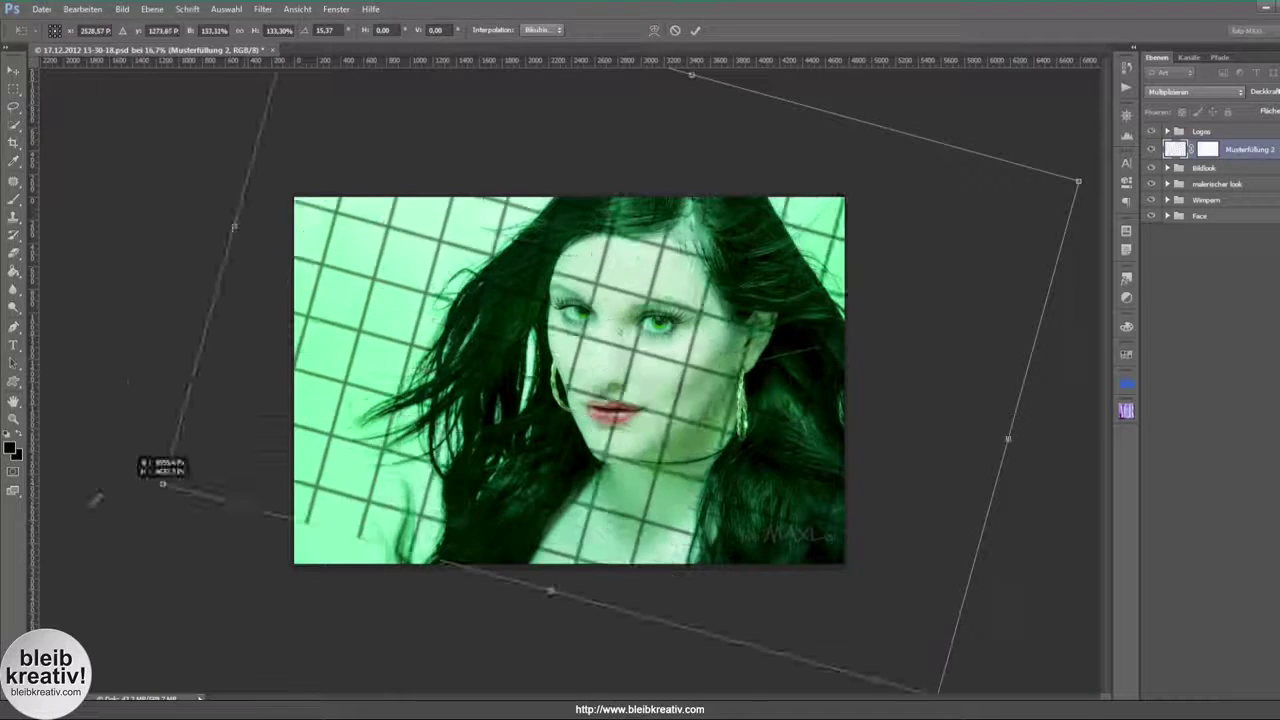
left_click_drag(243, 462, 40, 530)
left_click_drag(577, 382, 622, 398)
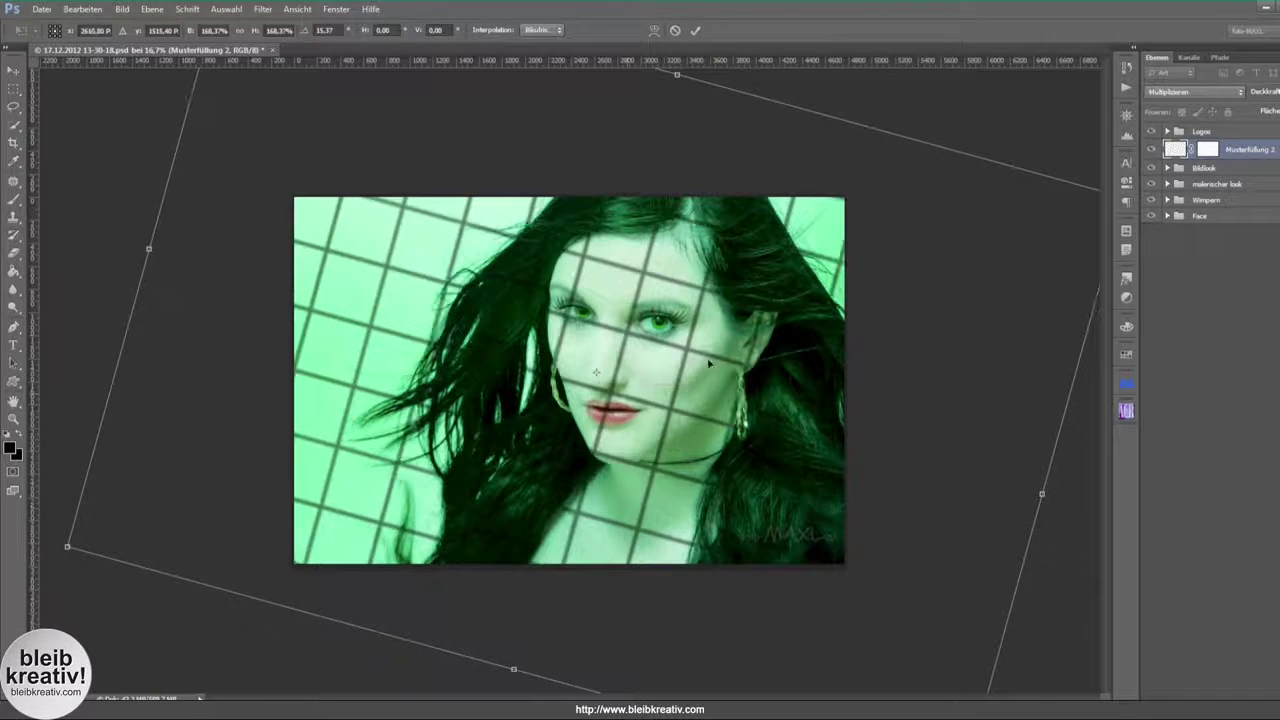
key("Return")
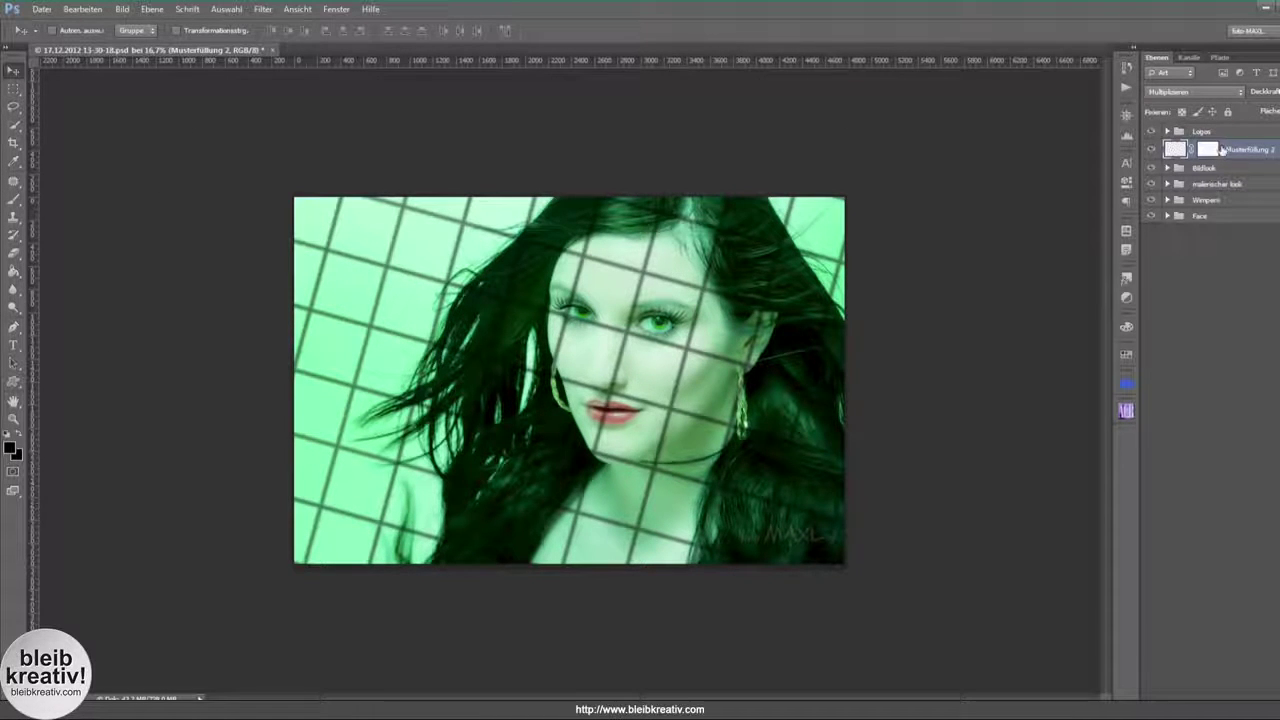
Step: Paint black on the grid's mask over face, chin, neck and earring, then lower its opacity
left_click(1207, 151)
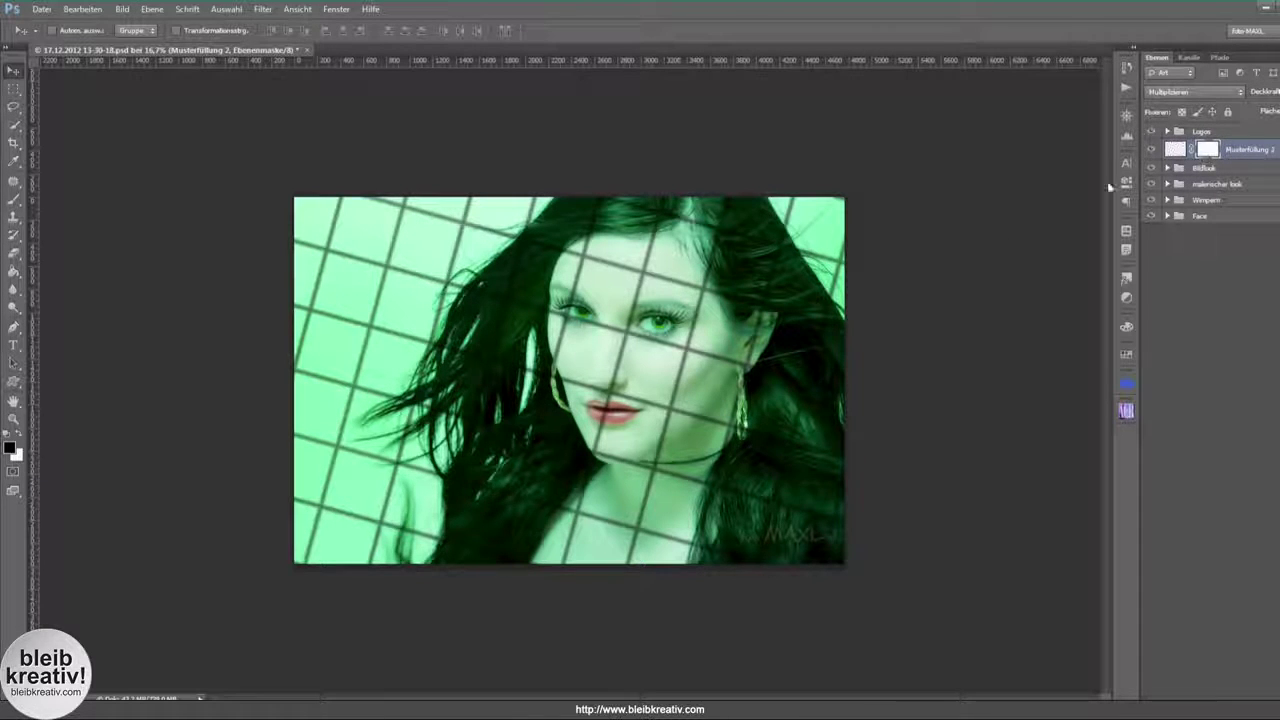
key("b")
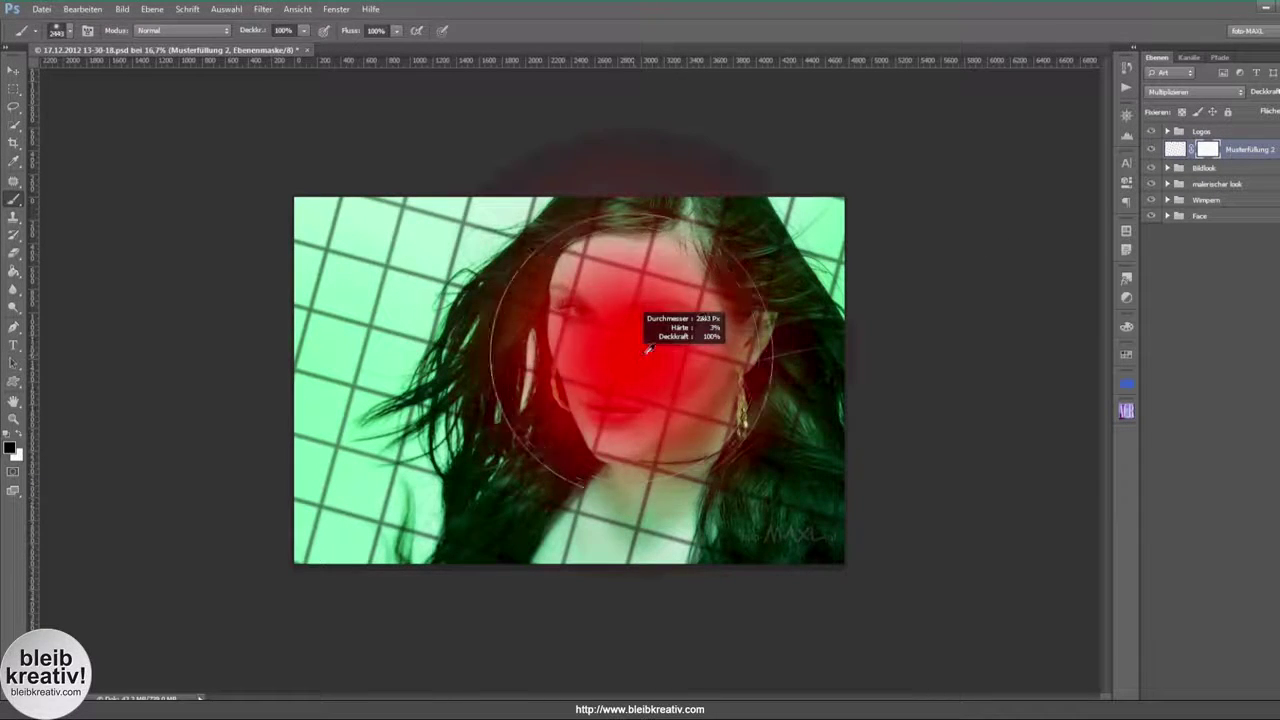
mouse_move(625, 300)
left_mouse_down()
mouse_move(620, 440)
mouse_move(560, 320)
mouse_move(575, 280)
left_mouse_up()
left_click_drag(585, 502, 645, 485)
left_click_drag(606, 320, 680, 335)
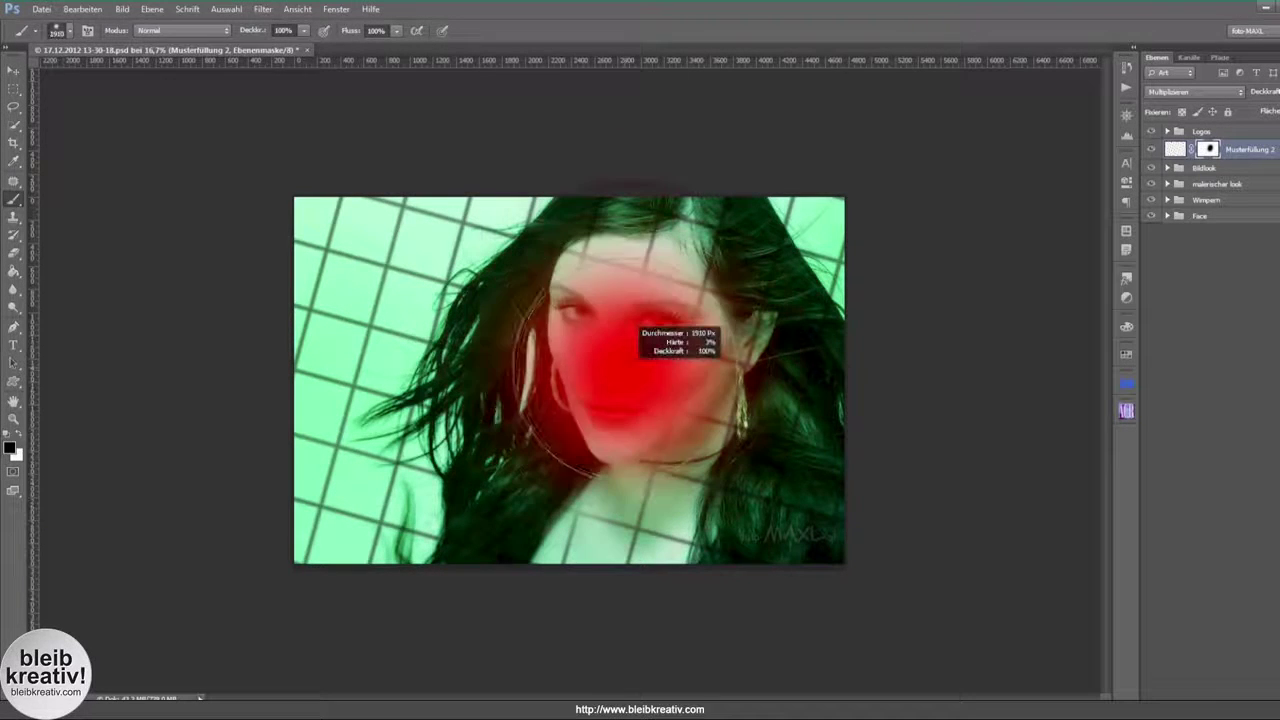
left_click_drag(690, 220, 735, 440)
left_click_drag(700, 480, 685, 560)
mouse_move(730, 430)
left_mouse_down()
mouse_move(700, 490)
mouse_move(575, 550)
left_mouse_up()
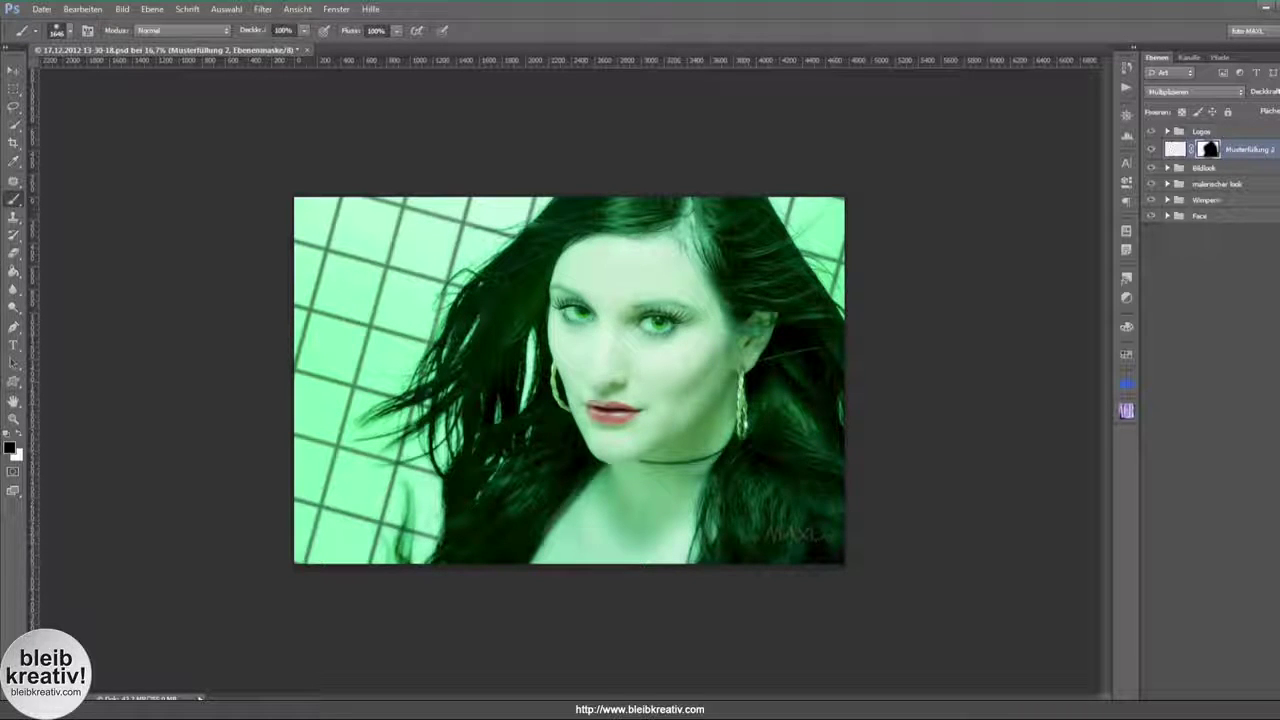
left_click_drag(1261, 93, 1262, 93)
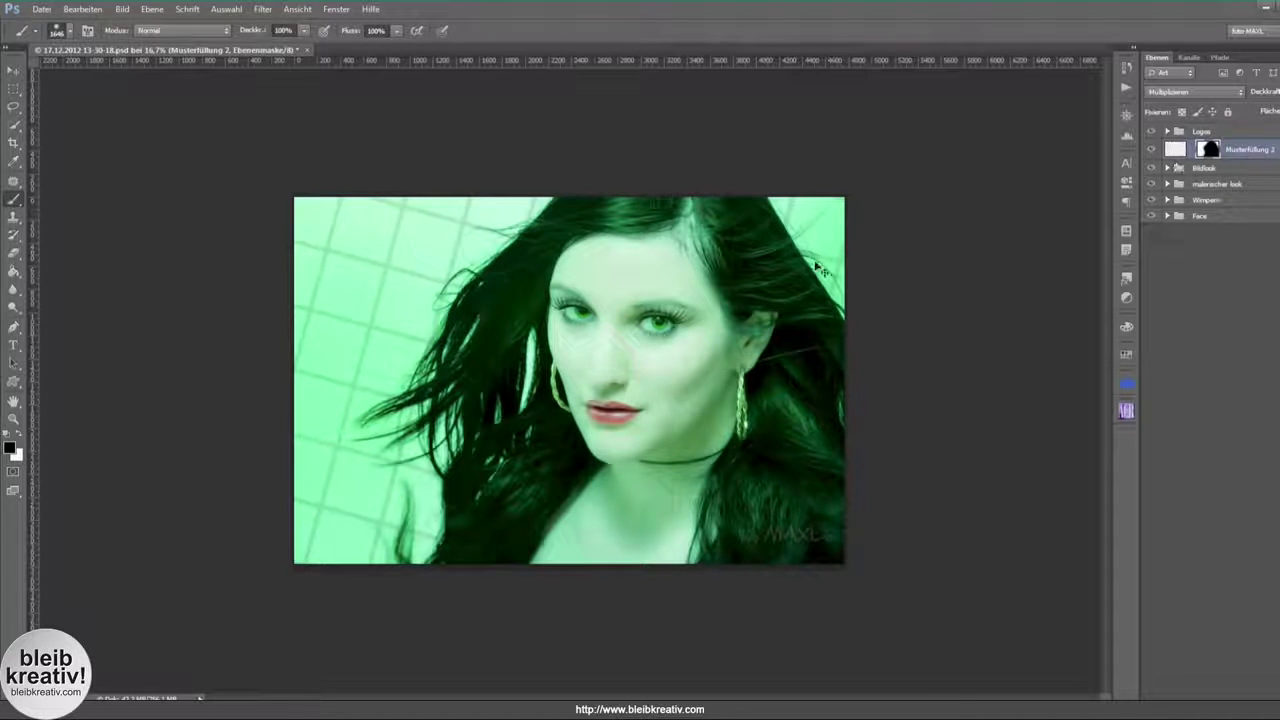
key("ctrl+t")
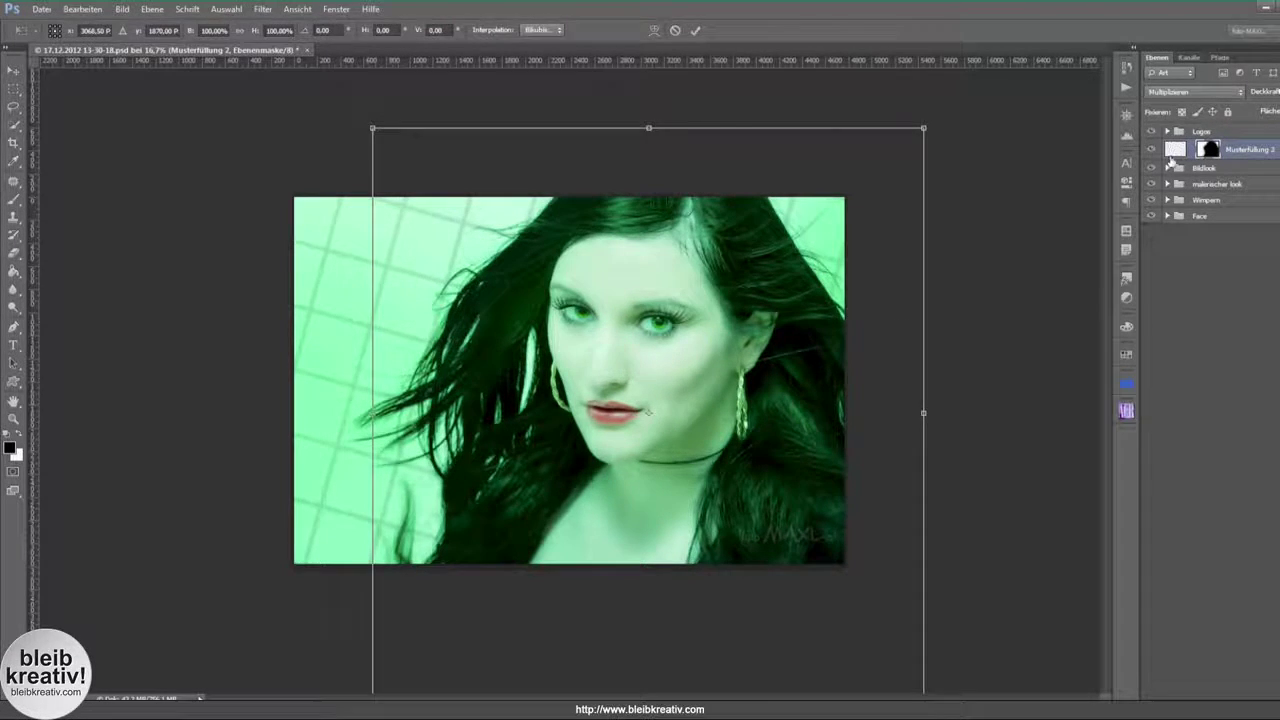
Step: Scale the Musterfüllung 2 grid content up to about 151% for larger squares
left_click(1173, 152)
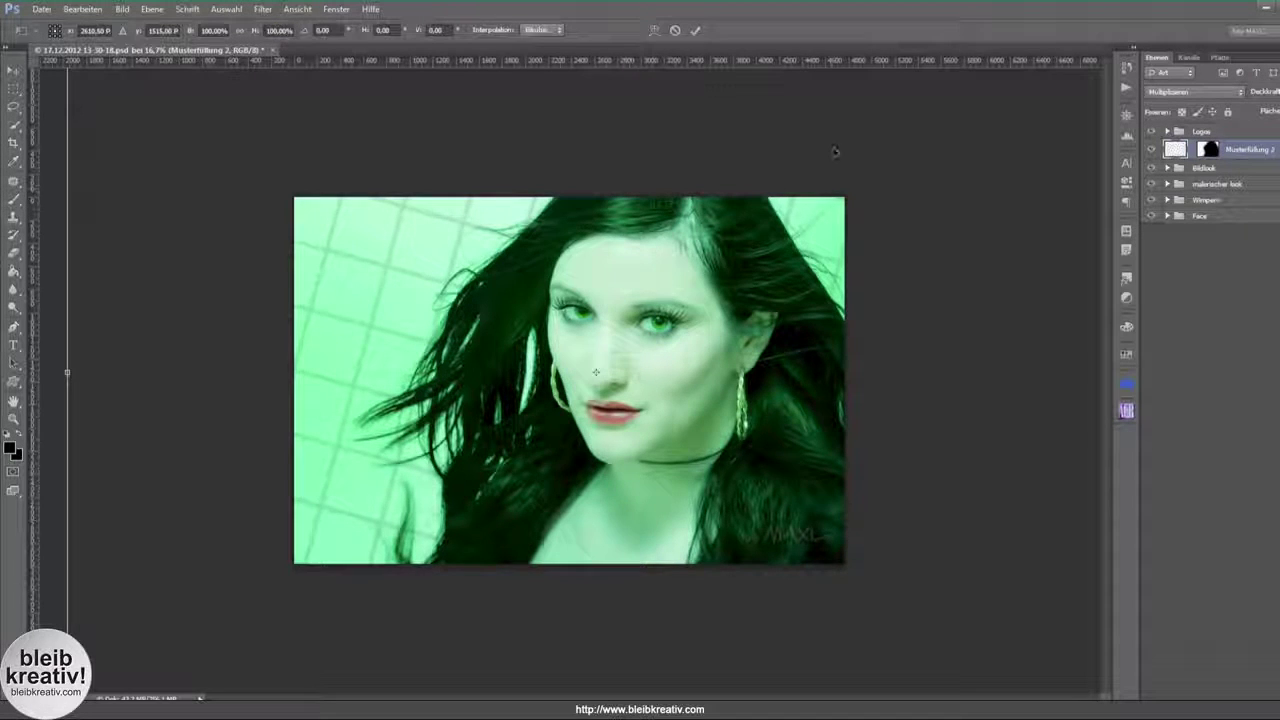
key("ctrl+minus")
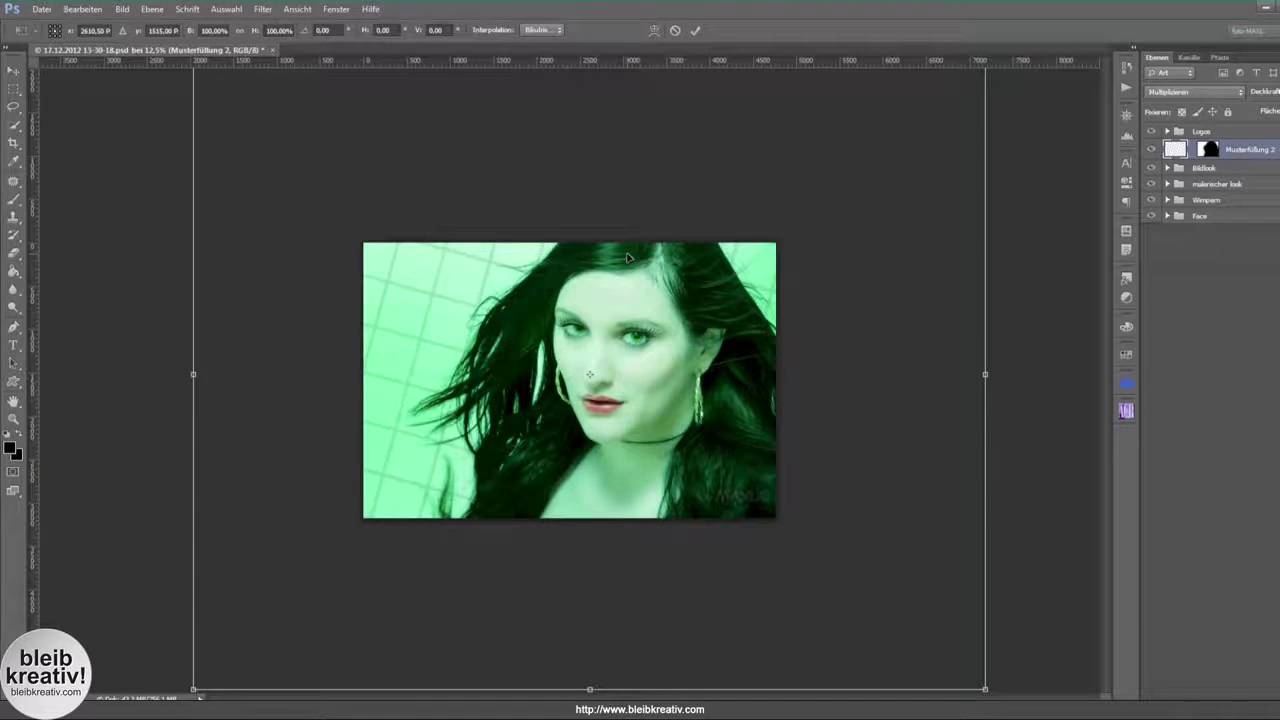
key("ctrl+minus")
mouse_move(847, 166)
left_mouse_down()
mouse_move(943, 120)
mouse_move(973, 65)
left_mouse_up()
left_click_drag(318, 584, 199, 688)
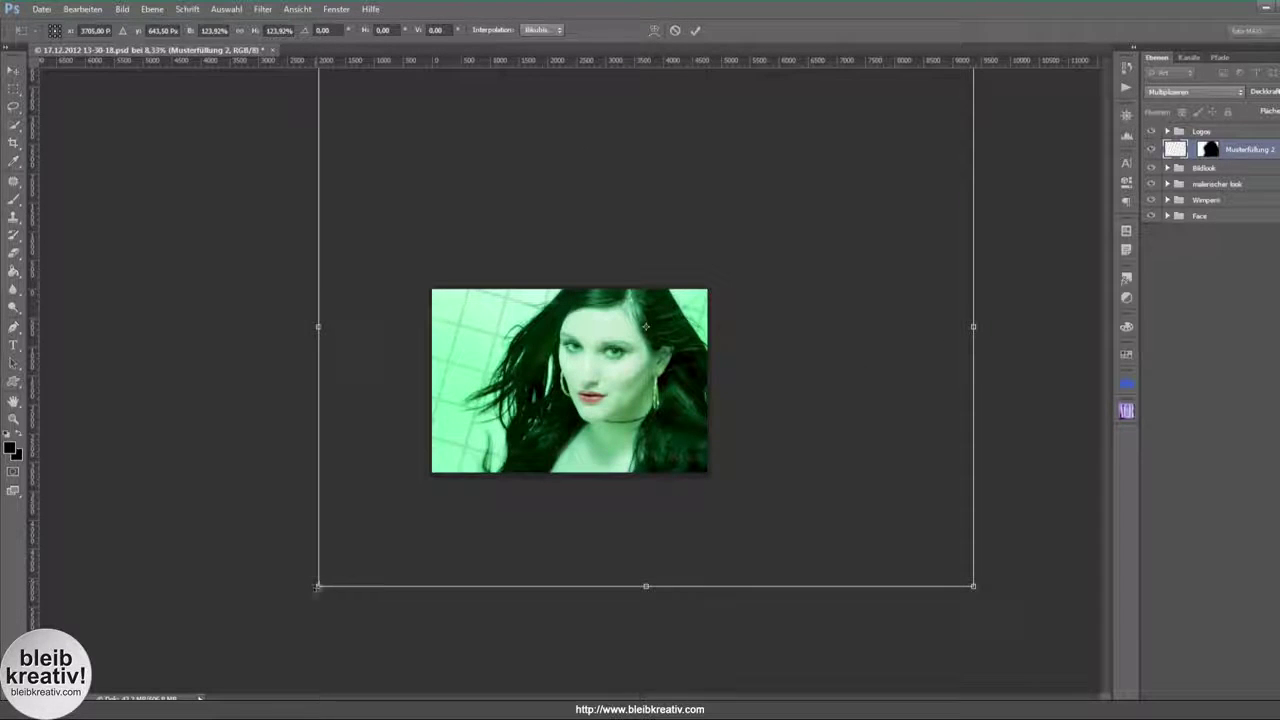
key("b")
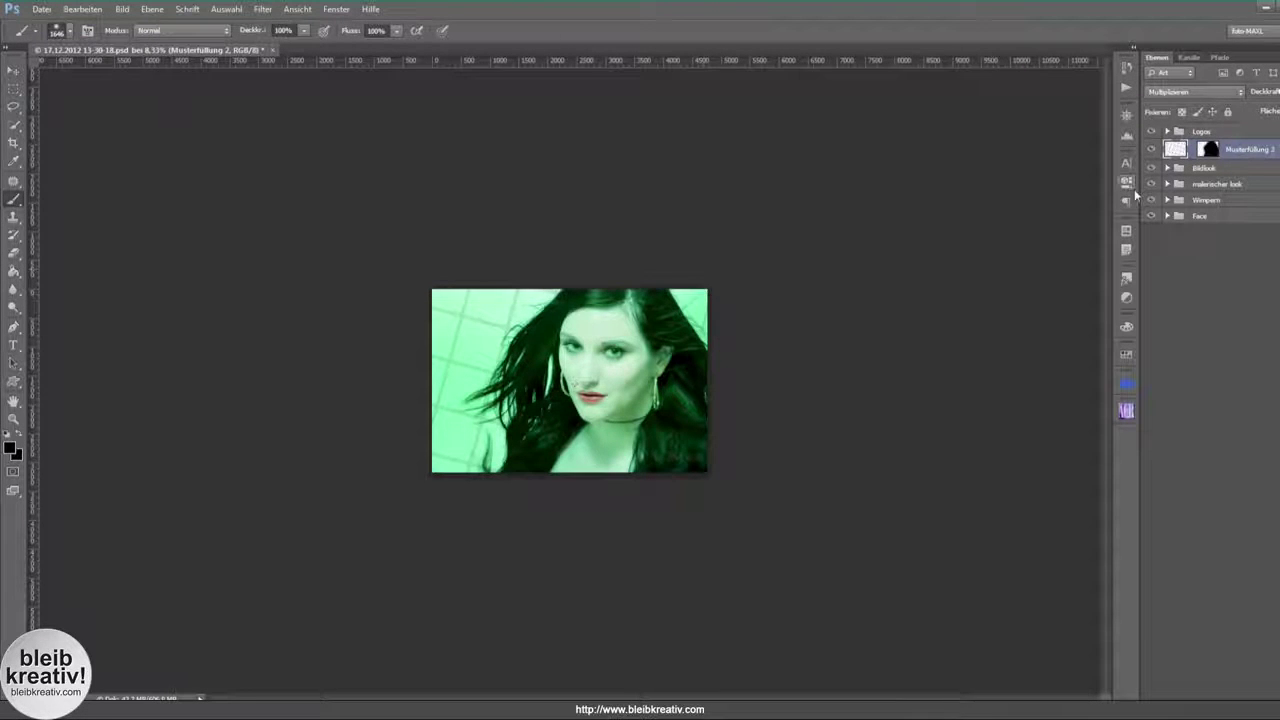
key("ctrl+0")
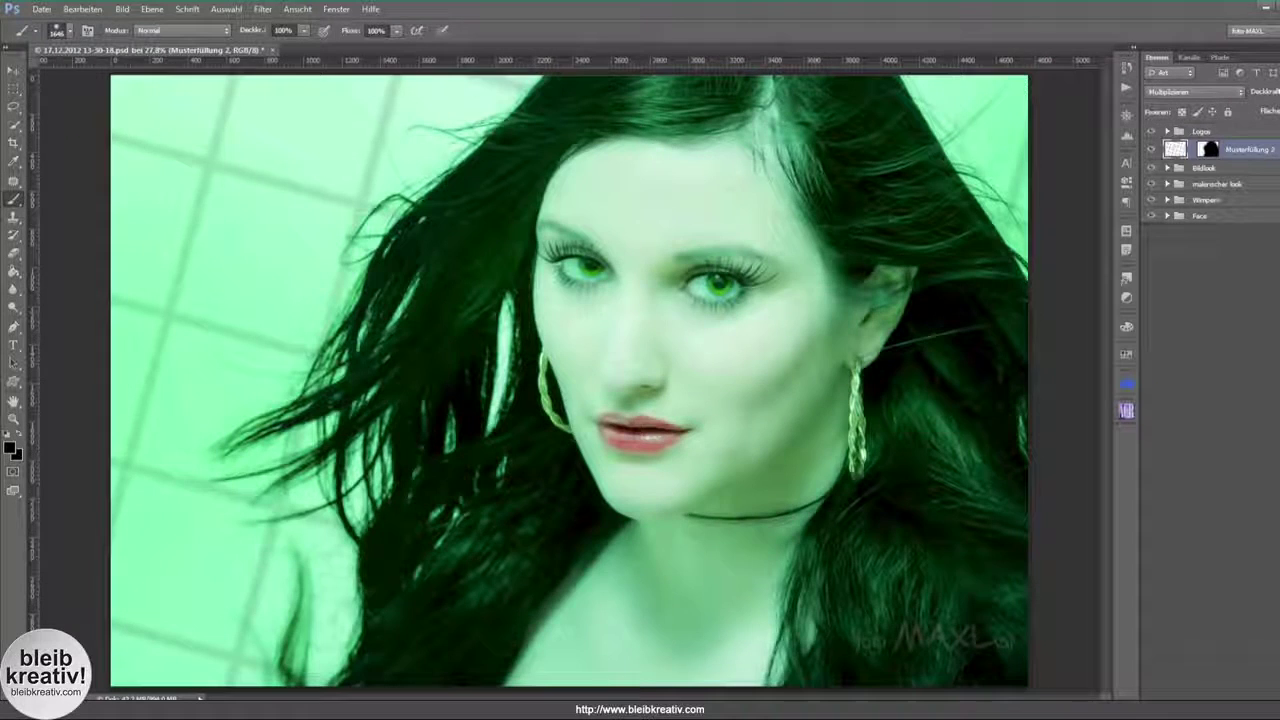